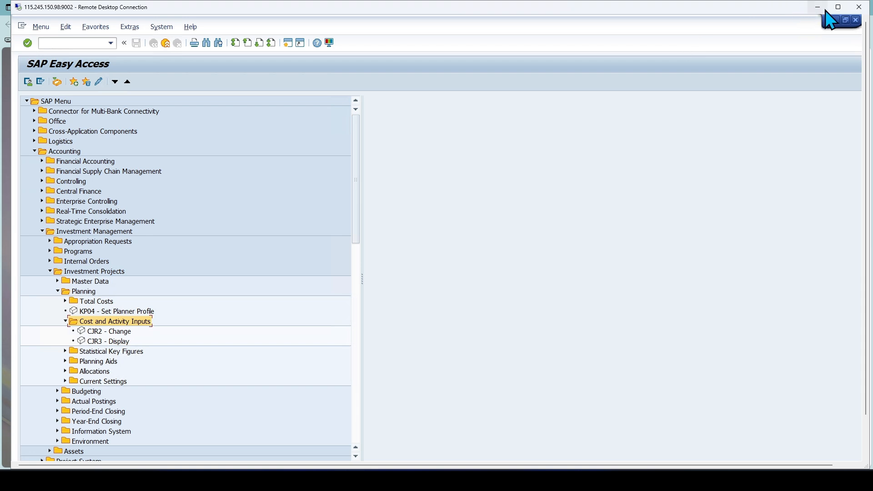
Step: Show the remote session full screen and expand Investment Management, Investment Projects and Planning in the SAP menu tree
{"action": "left_click", "coordinate": [839, 8]}
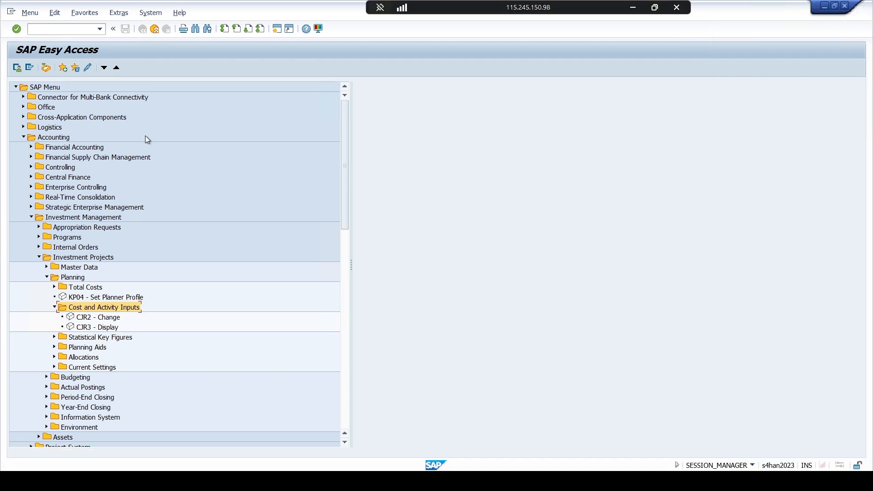
{"action": "left_click", "coordinate": [66, 139]}
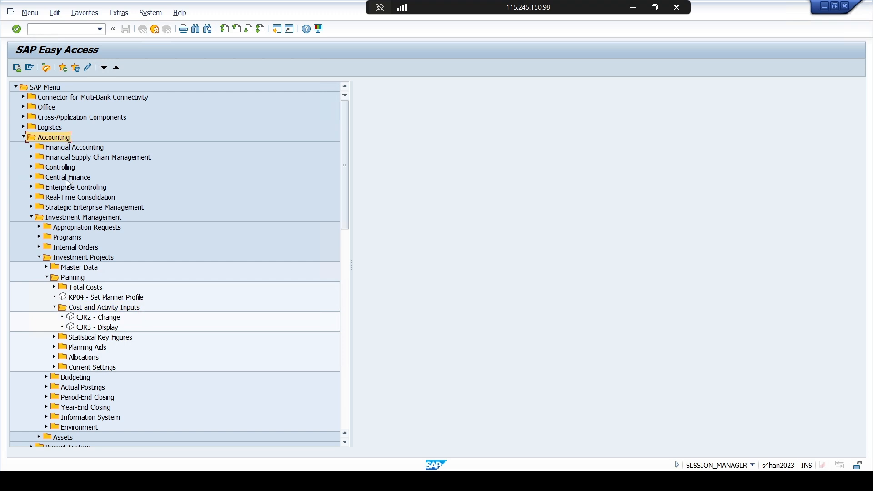
{"action": "left_click", "coordinate": [51, 219]}
{"action": "left_click", "coordinate": [33, 218]}
{"action": "left_click", "coordinate": [32, 218]}
{"action": "left_click", "coordinate": [66, 261]}
{"action": "left_click", "coordinate": [39, 258]}
{"action": "left_click", "coordinate": [39, 258]}
{"action": "left_click", "coordinate": [50, 278]}
{"action": "left_click", "coordinate": [47, 278]}
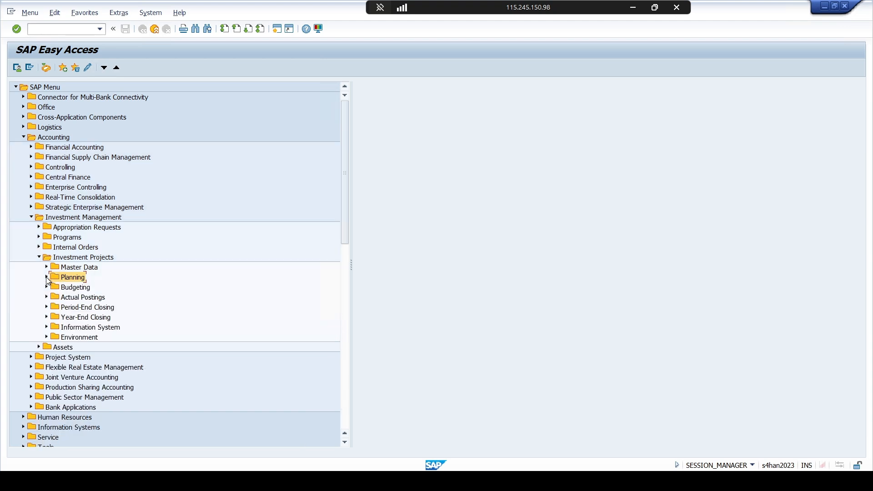
{"action": "left_click", "coordinate": [47, 278]}
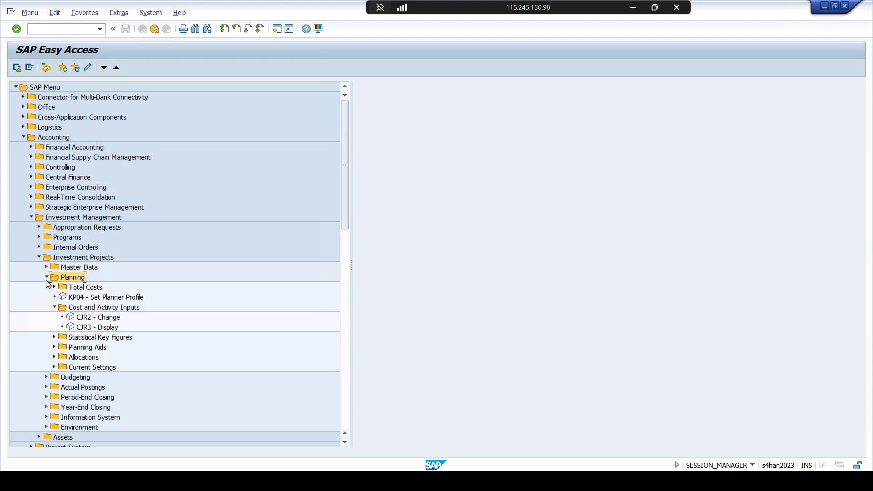
Step: Open the CJR2 change transaction for cost and activity input planning
{"action": "left_click", "coordinate": [80, 309]}
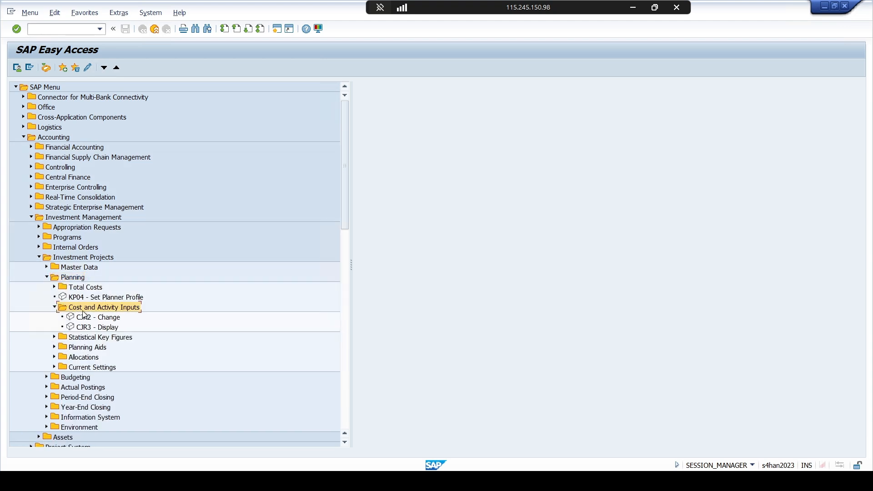
{"action": "left_click", "coordinate": [103, 318]}
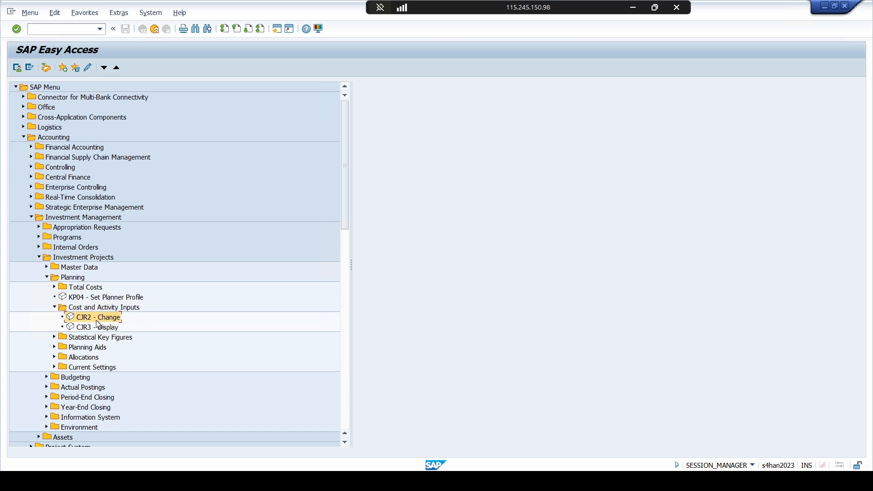
{"action": "double_click", "coordinate": [100, 319]}
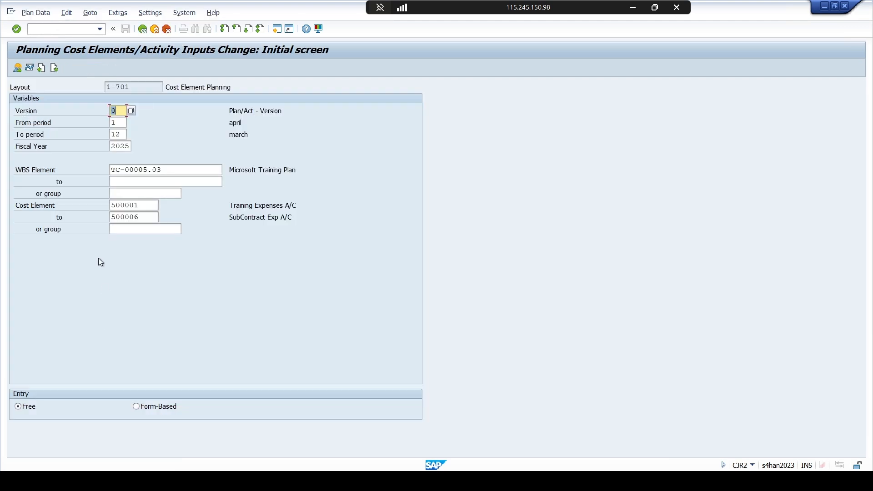
Step: Set the WBS element to TC-00005.01 and open its cost element planning overview
{"action": "left_click_drag", "start_coordinate": [148, 170], "coordinate": [84, 169]}
{"action": "left_click", "coordinate": [85, 168]}
{"action": "left_click_drag", "start_coordinate": [144, 205], "coordinate": [109, 206]}
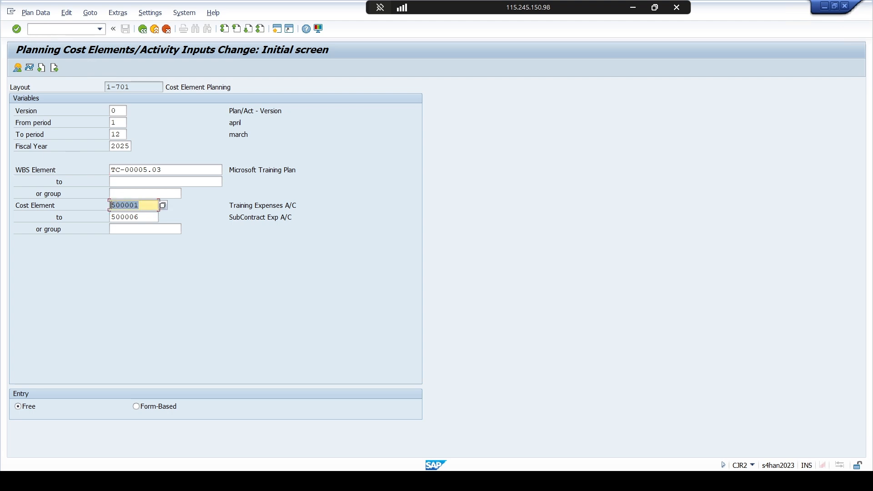
{"action": "left_click", "coordinate": [179, 169]}
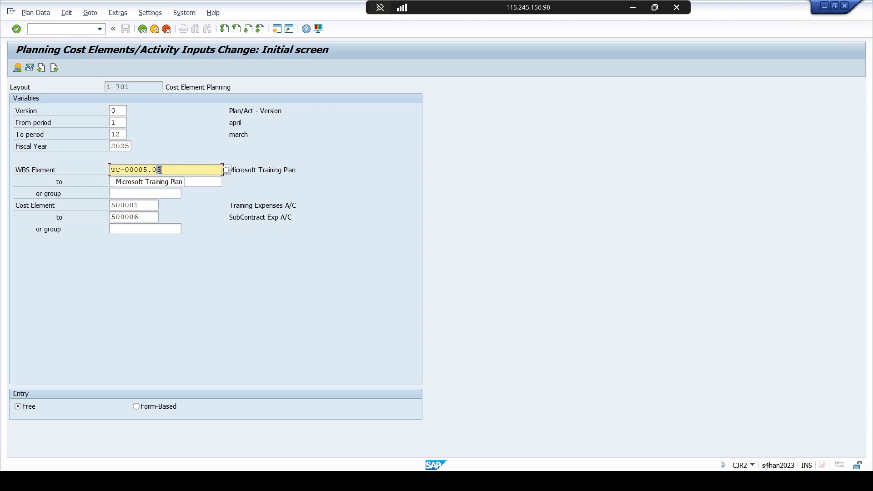
{"action": "type", "text": "1"}
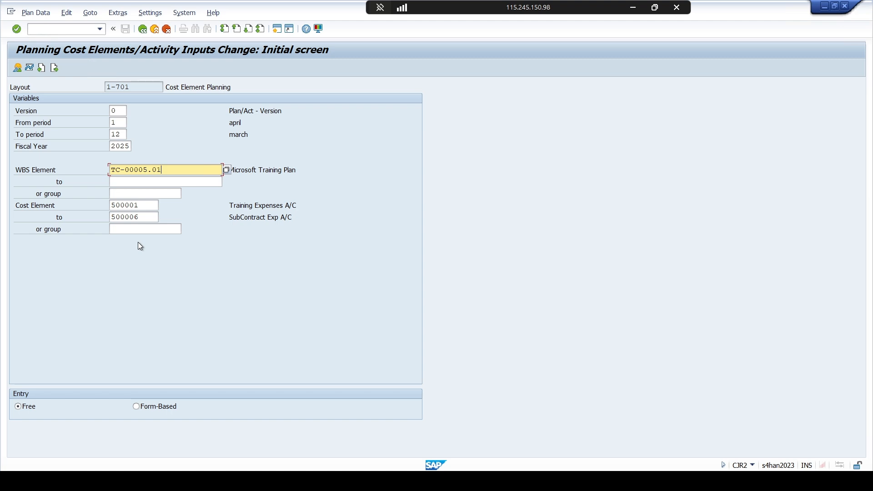
{"action": "left_click", "coordinate": [18, 68]}
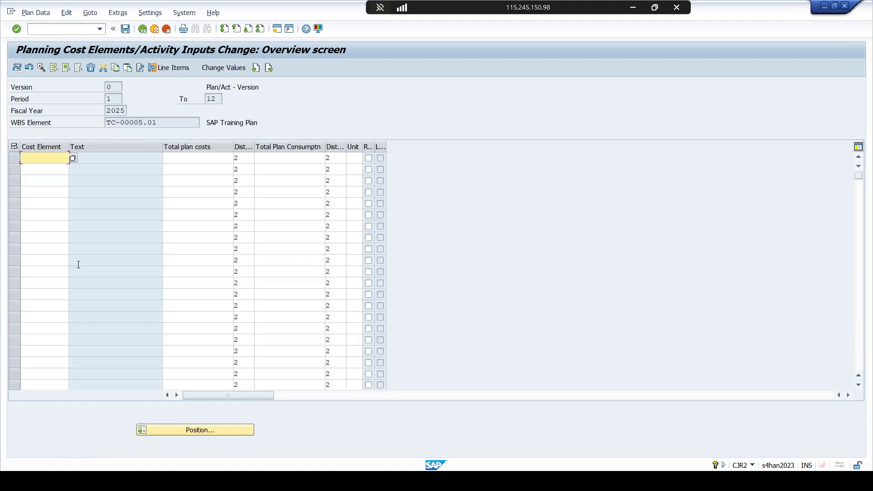
Step: Enter cost elements 500001 and 500002 in the first two planning rows of the SAP training plan
{"action": "left_click", "coordinate": [54, 171]}
{"action": "left_click", "coordinate": [55, 169]}
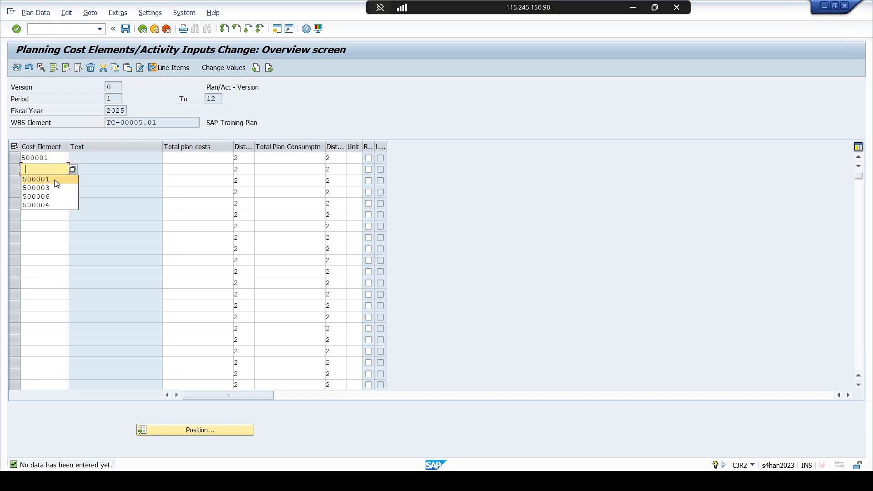
{"action": "left_click", "coordinate": [54, 179]}
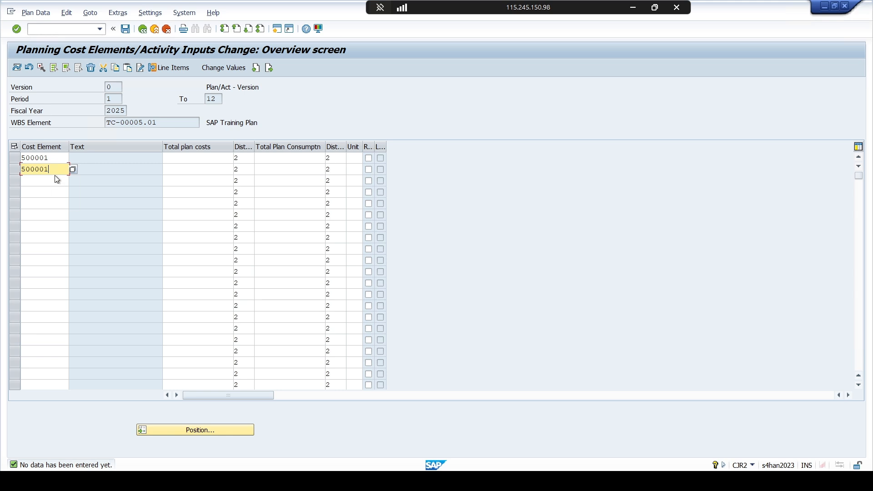
{"action": "key", "text": "BackSpace"}
{"action": "left_click", "coordinate": [56, 178]}
Step: Set total plan costs to 50000 for cost element 500001 and 15000 for 500002, and save the plan
{"action": "left_click", "coordinate": [205, 158]}
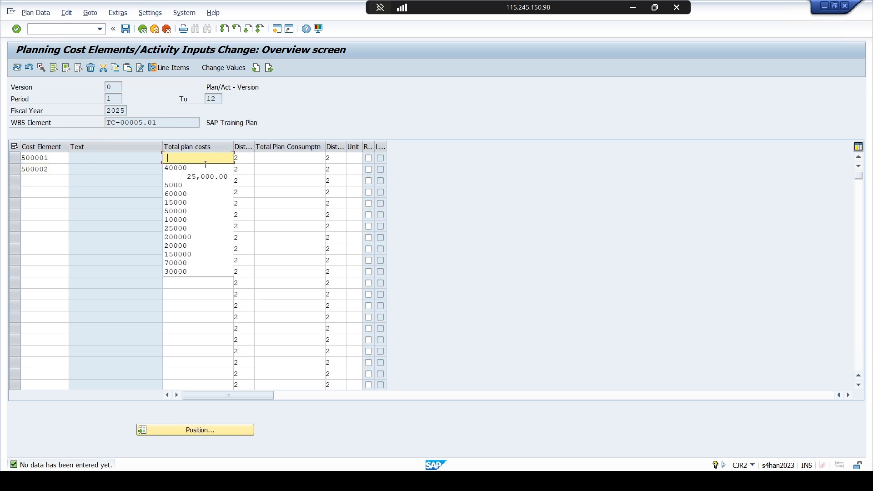
{"action": "left_click", "coordinate": [199, 211]}
{"action": "left_click", "coordinate": [198, 171]}
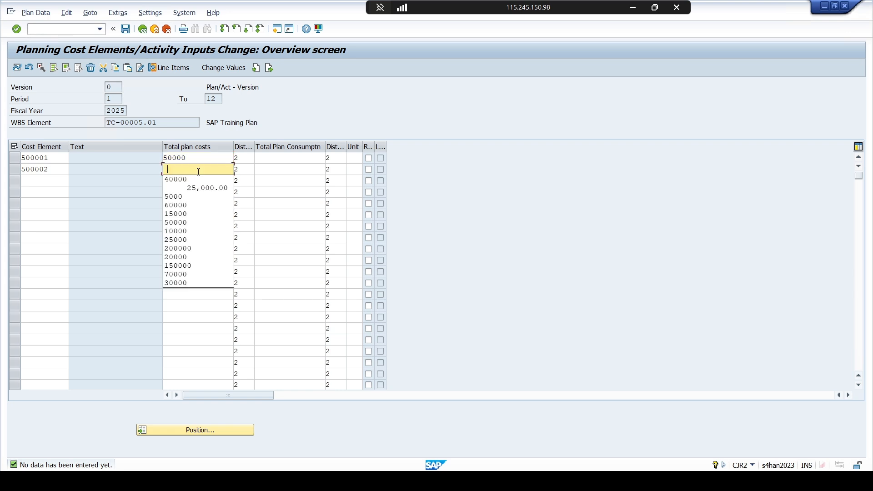
{"action": "left_click", "coordinate": [192, 214]}
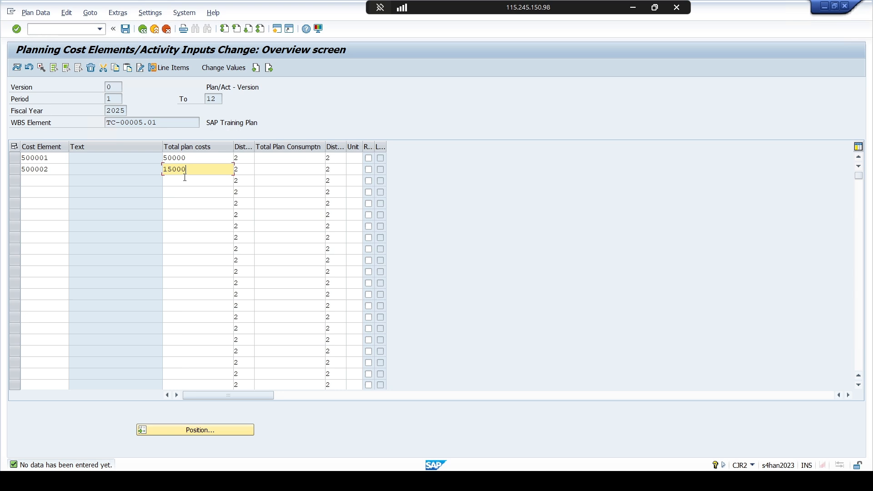
{"action": "key", "text": "Return"}
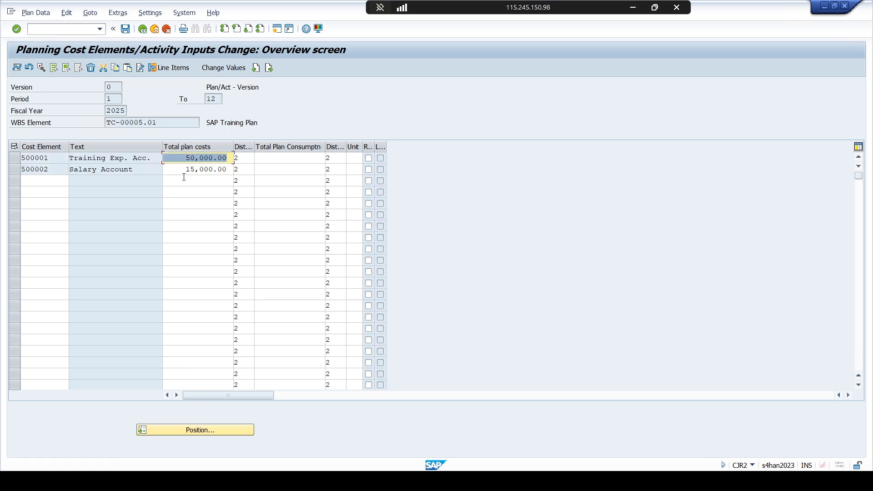
{"action": "left_click", "coordinate": [126, 30]}
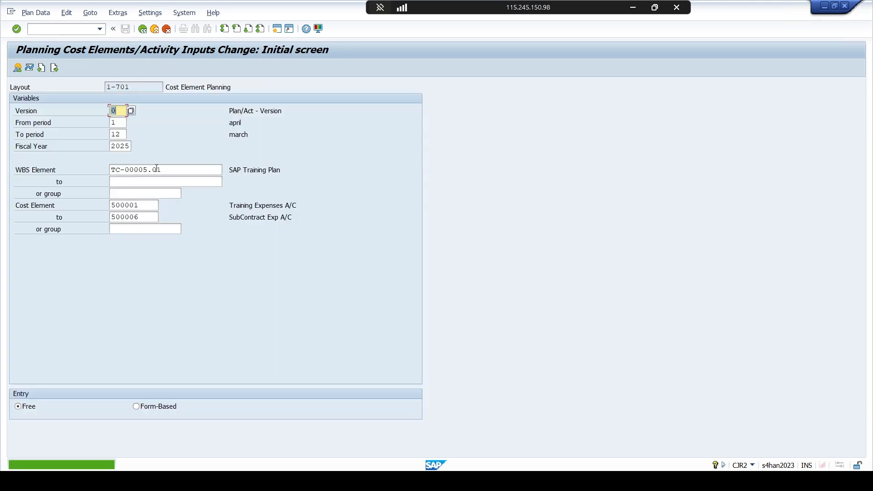
Step: Change the WBS element to TC-00005.02 and open its planning overview
{"action": "left_click", "coordinate": [159, 170]}
{"action": "type", "text": "2"}
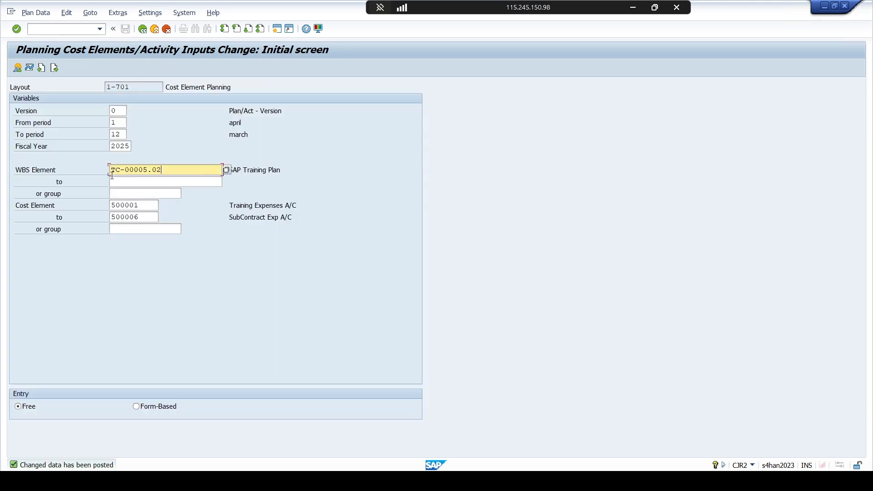
{"action": "left_click", "coordinate": [18, 68]}
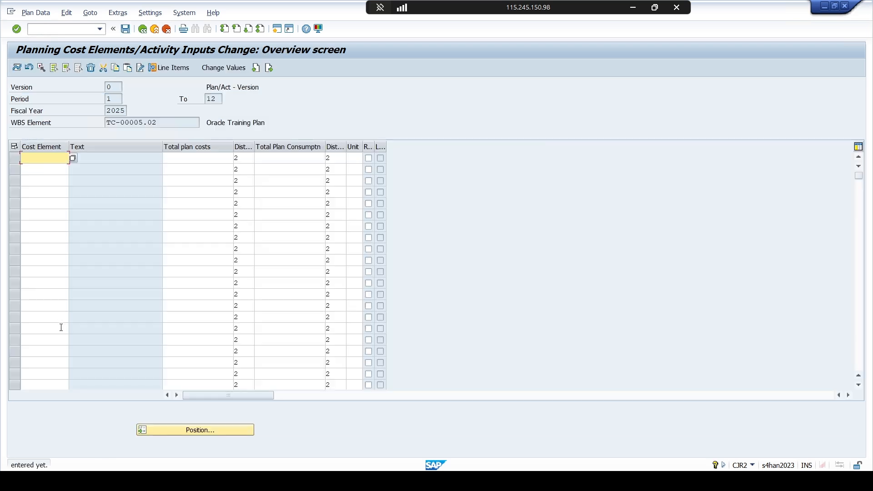
Step: Enter cost elements 500003 and 500004 in the first two planning rows of the Oracle training plan
{"action": "key", "text": "space"}
{"action": "left_click", "coordinate": [59, 185]}
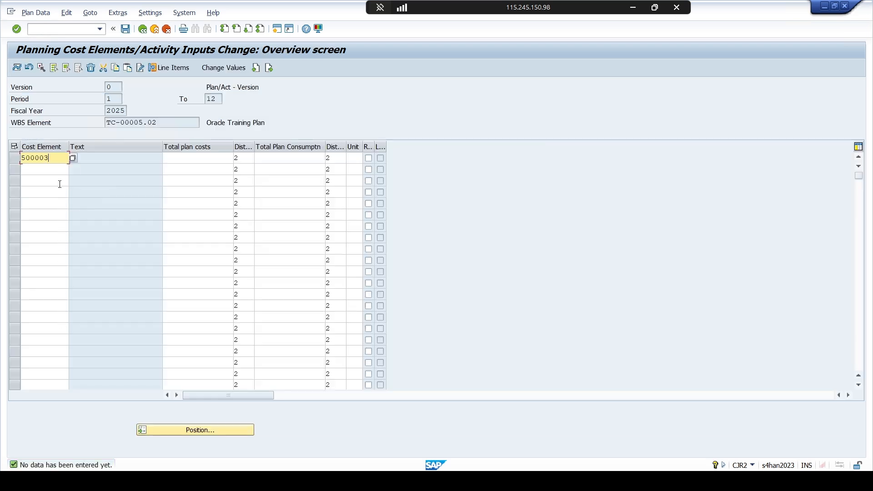
{"action": "left_click", "coordinate": [63, 171]}
{"action": "key", "text": "space"}
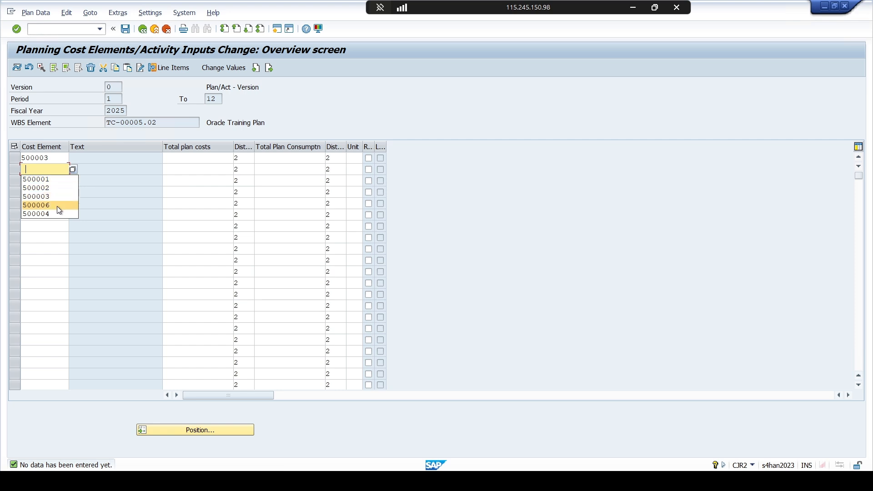
{"action": "left_click", "coordinate": [59, 214]}
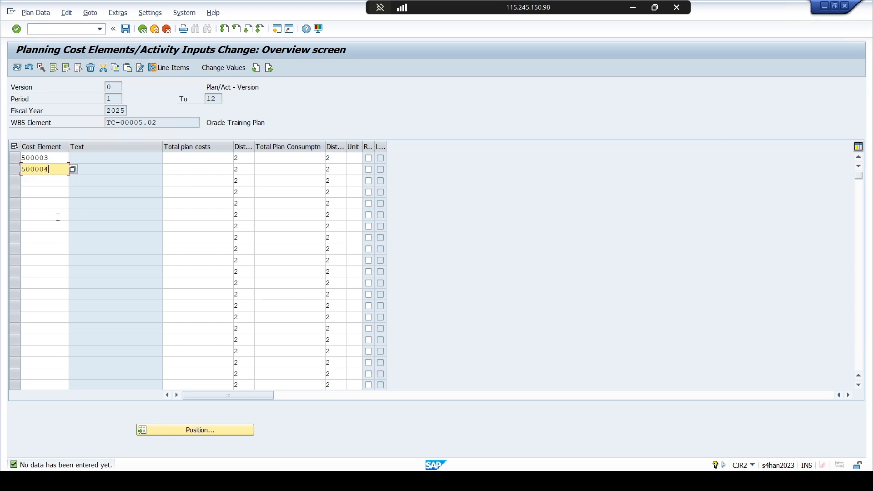
Step: Set total plan costs to 40000 for cost element 500003 and 20000 for 500004, and save the plan
{"action": "left_click", "coordinate": [172, 156]}
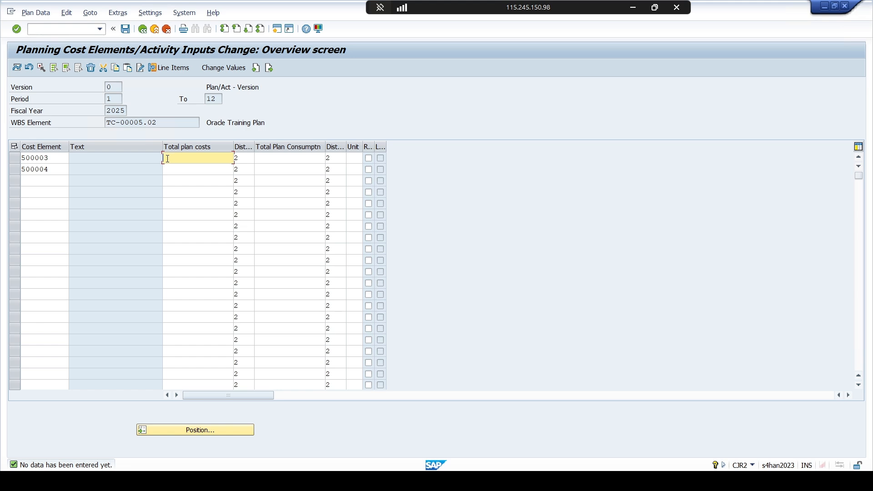
{"action": "type", "text": "4"}
{"action": "left_click", "coordinate": [174, 166]}
{"action": "left_click", "coordinate": [176, 168]}
{"action": "type", "text": "2"}
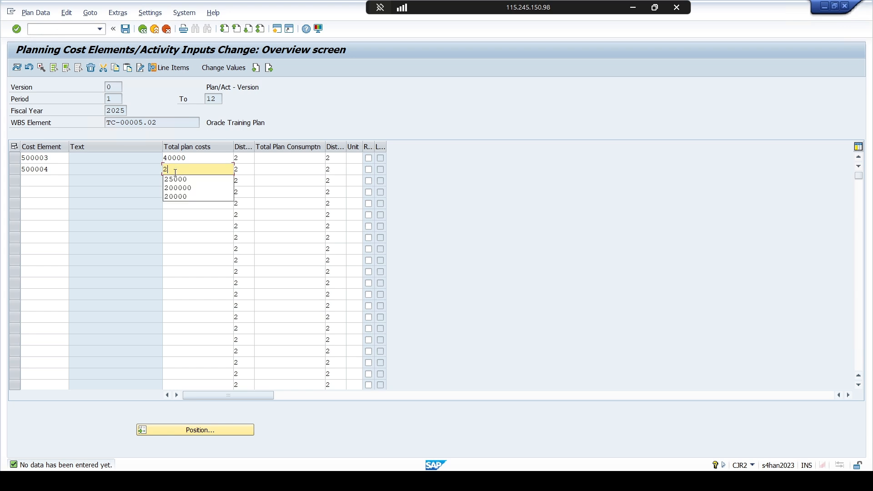
{"action": "left_click", "coordinate": [173, 188]}
{"action": "key", "text": "Return"}
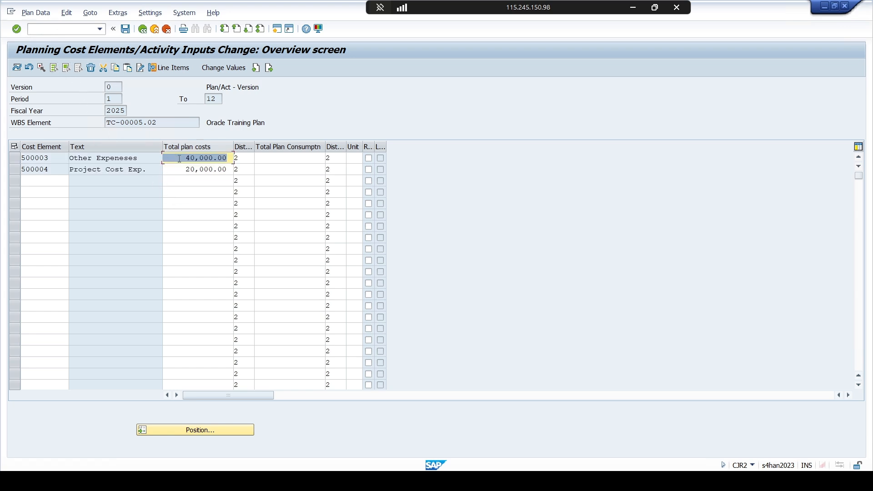
{"action": "left_click", "coordinate": [125, 29]}
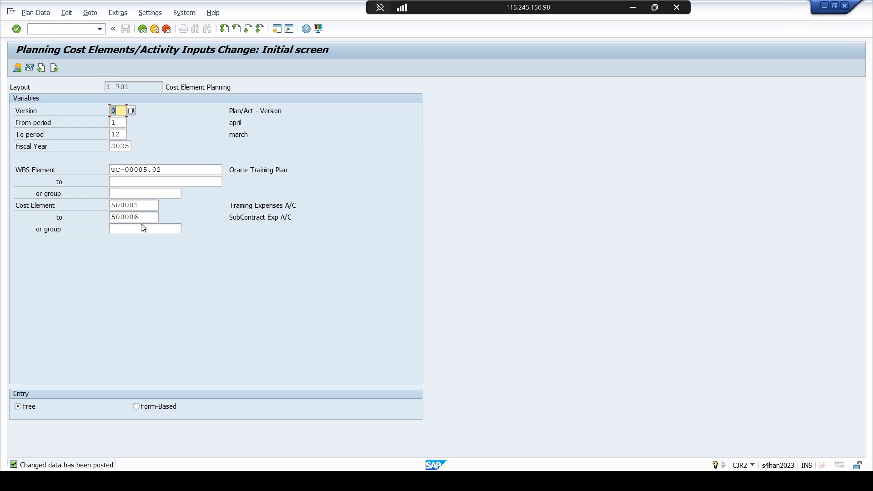
Step: Change the WBS element to TC-00005.03 and open its planning overview
{"action": "left_click_drag", "start_coordinate": [114, 170], "coordinate": [147, 172]}
{"action": "left_click", "coordinate": [145, 170]}
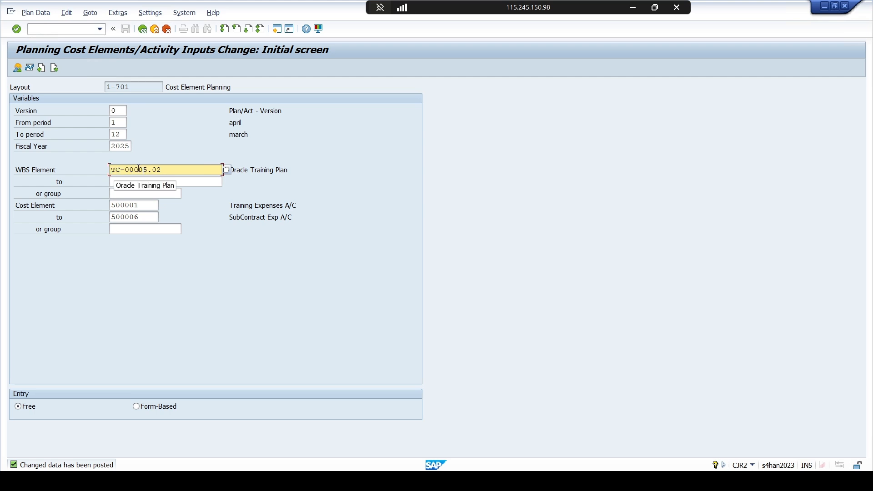
{"action": "left_click_drag", "start_coordinate": [114, 170], "coordinate": [161, 171]}
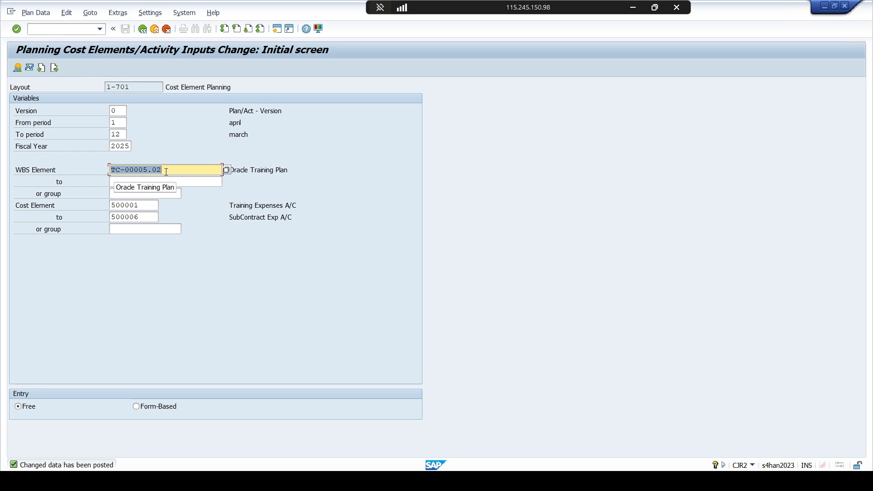
{"action": "left_click", "coordinate": [167, 170]}
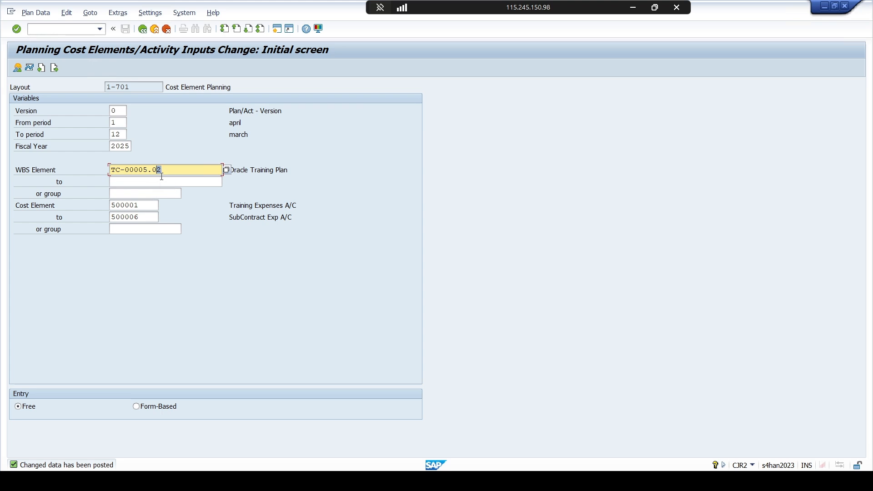
{"action": "left_click", "coordinate": [155, 204]}
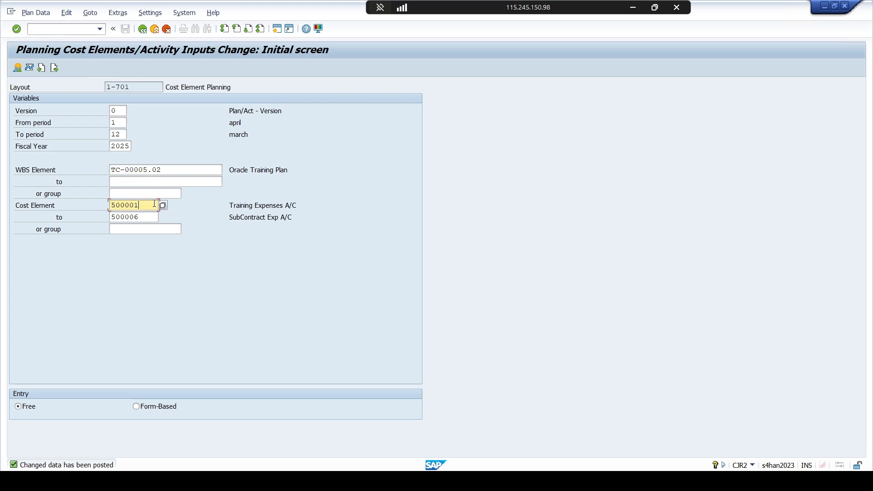
{"action": "left_click", "coordinate": [164, 170]}
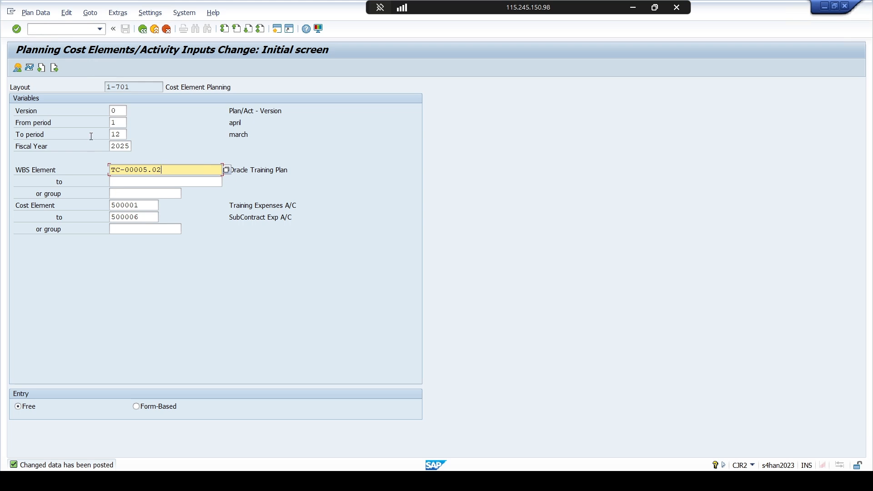
{"action": "key", "text": "BackSpace"}
{"action": "type", "text": "3"}
{"action": "key", "text": "Return"}
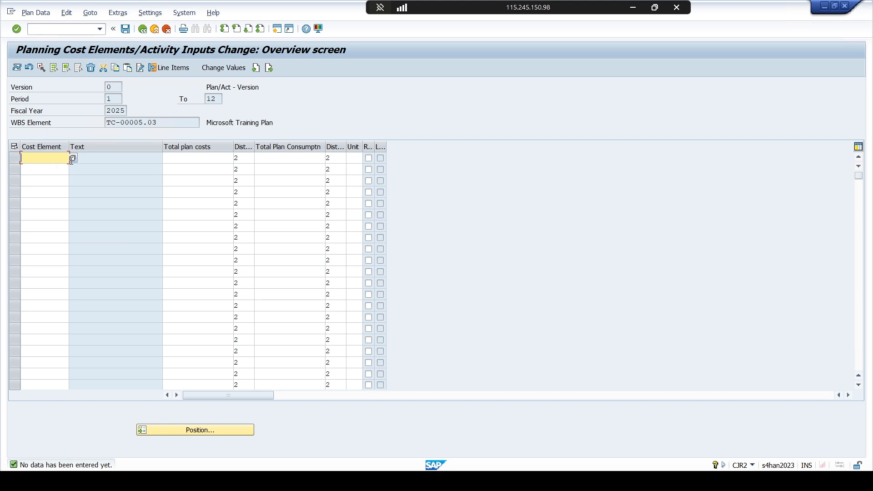
Step: Enter cost elements 500004, 500005 and 500006 in the first three planning rows of the Microsoft training plan
{"action": "key", "text": "space"}
{"action": "left_click", "coordinate": [50, 169]}
{"action": "left_click", "coordinate": [51, 171]}
{"action": "key", "text": "space"}
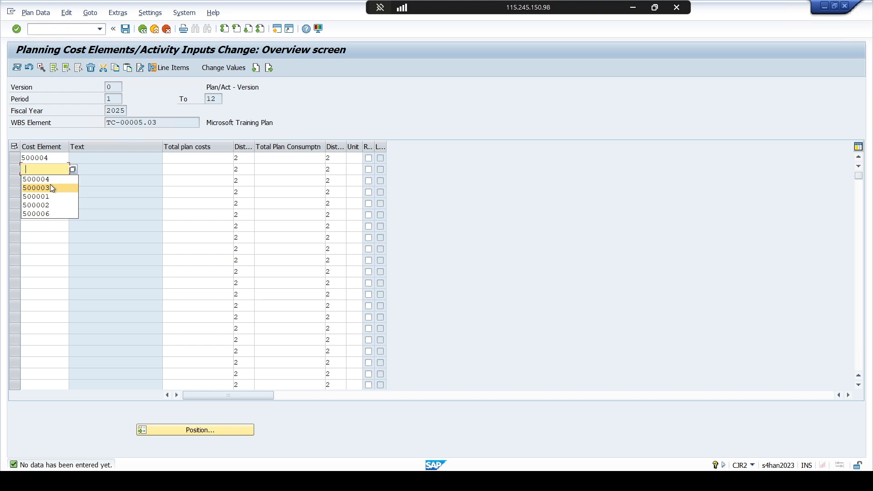
{"action": "left_click", "coordinate": [50, 183]}
{"action": "key", "text": "BackSpace"}
{"action": "type", "text": "5"}
{"action": "left_click", "coordinate": [45, 181]}
{"action": "key", "text": "space"}
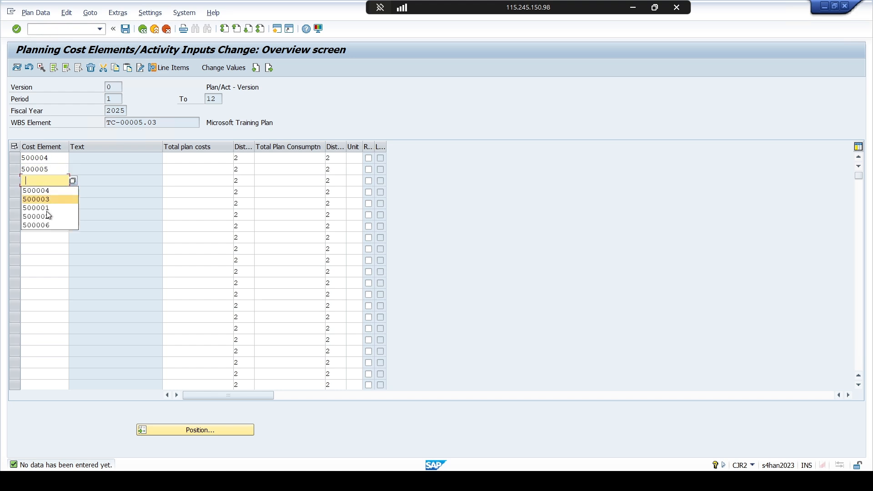
{"action": "left_click", "coordinate": [45, 225]}
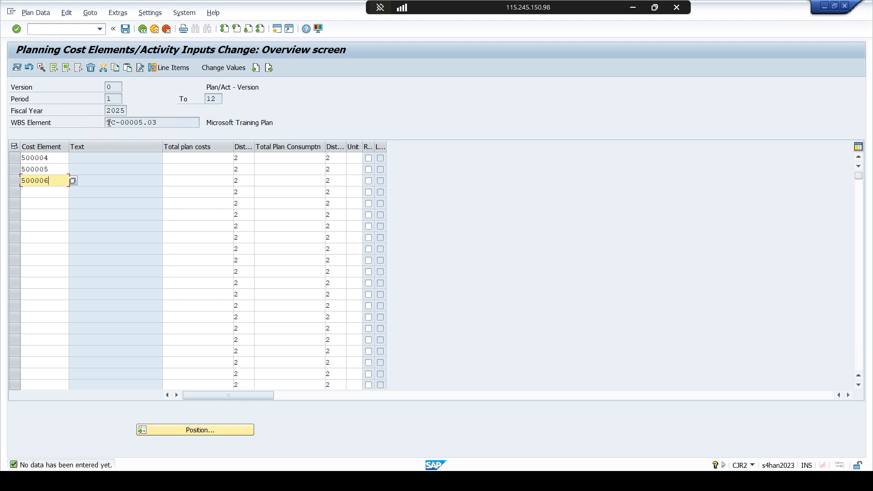
{"action": "left_click_drag", "start_coordinate": [109, 123], "coordinate": [169, 122]}
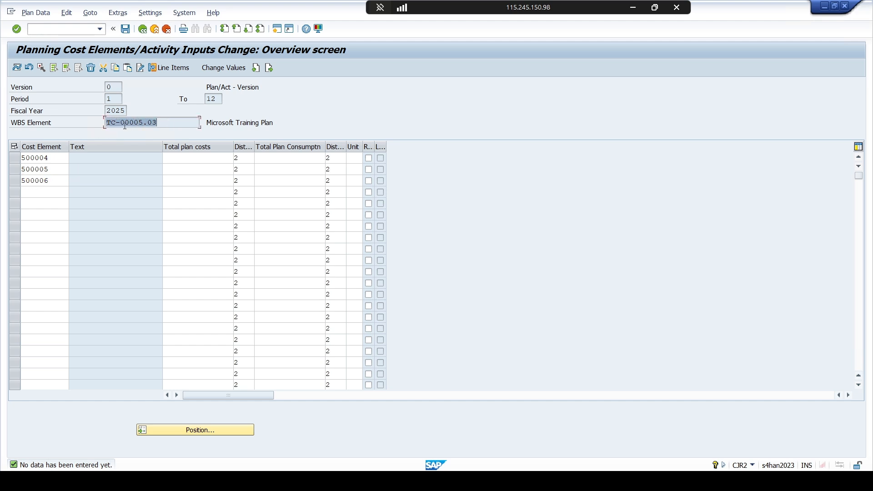
{"action": "left_click", "coordinate": [41, 158]}
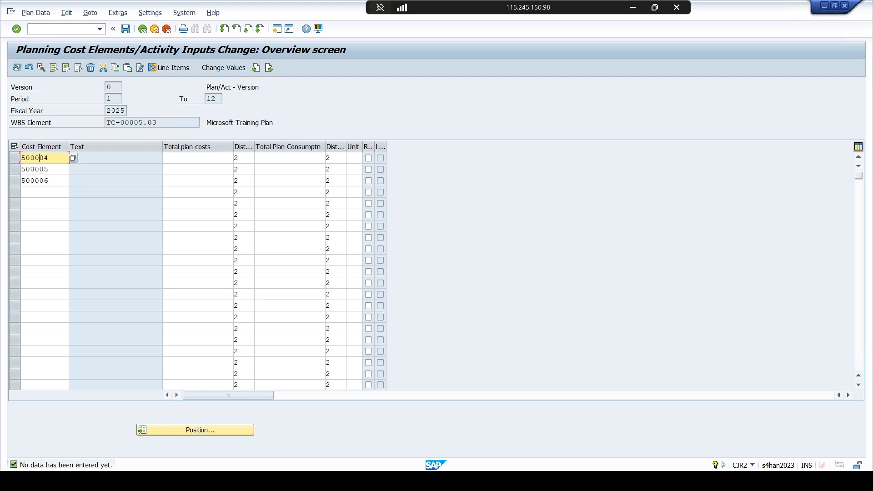
{"action": "left_click", "coordinate": [41, 169]}
{"action": "left_click", "coordinate": [46, 180]}
Step: Try to plan total costs of 50000 for cost element 500004, 30000 for 500005 and an amount for 500006, and save
{"action": "left_click", "coordinate": [170, 157]}
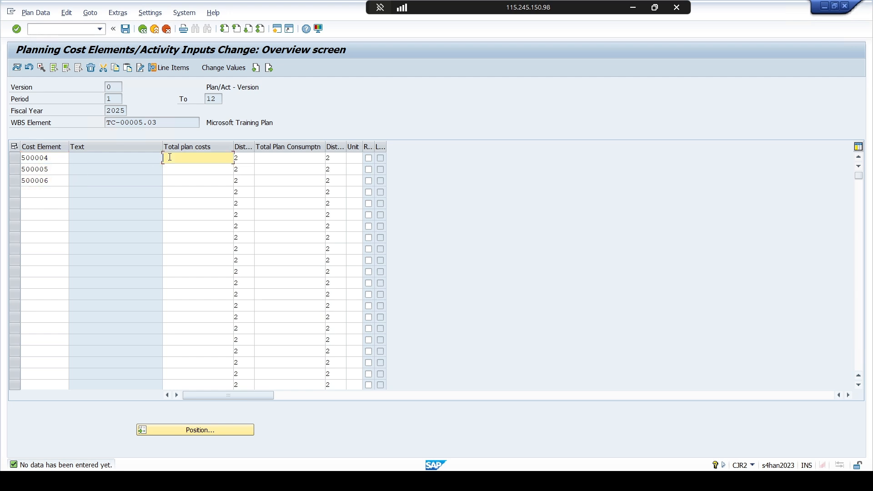
{"action": "type", "text": "50000"}
{"action": "left_click", "coordinate": [174, 170]}
{"action": "type", "text": "3"}
{"action": "left_click", "coordinate": [177, 180]}
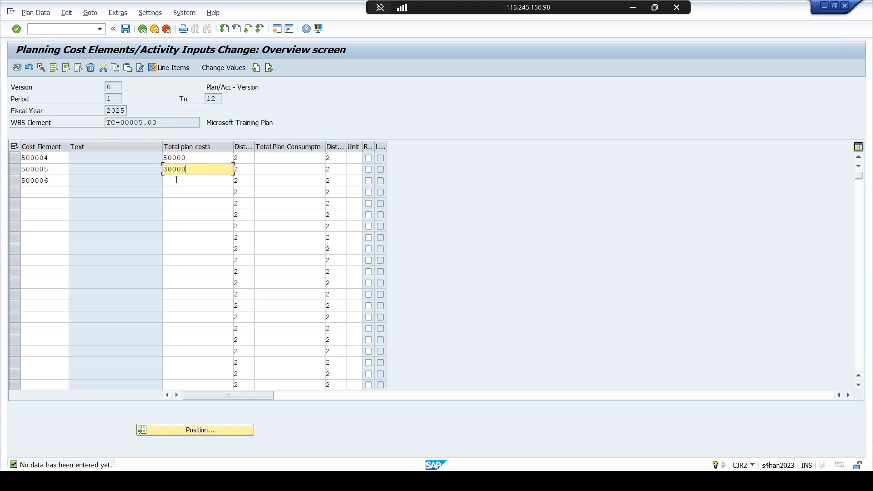
{"action": "left_click", "coordinate": [177, 180]}
{"action": "type", "text": "1"}
{"action": "left_click", "coordinate": [175, 196]}
{"action": "key", "text": "Return"}
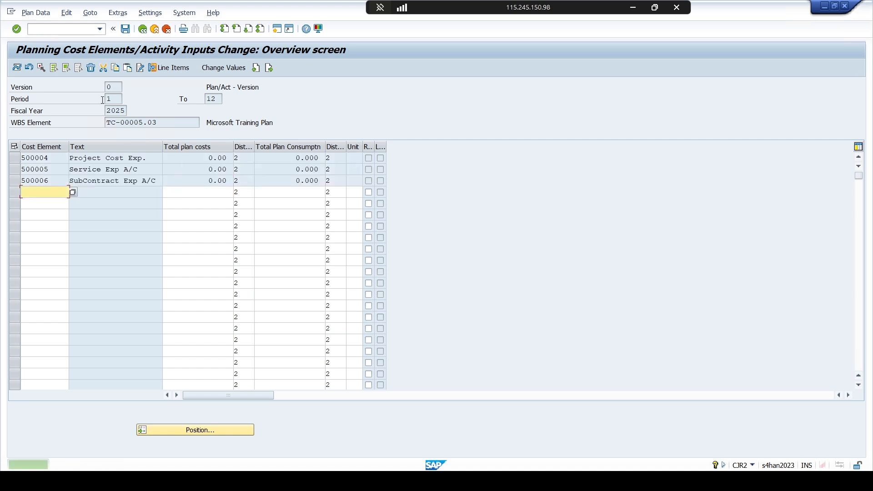
{"action": "left_click", "coordinate": [125, 30]}
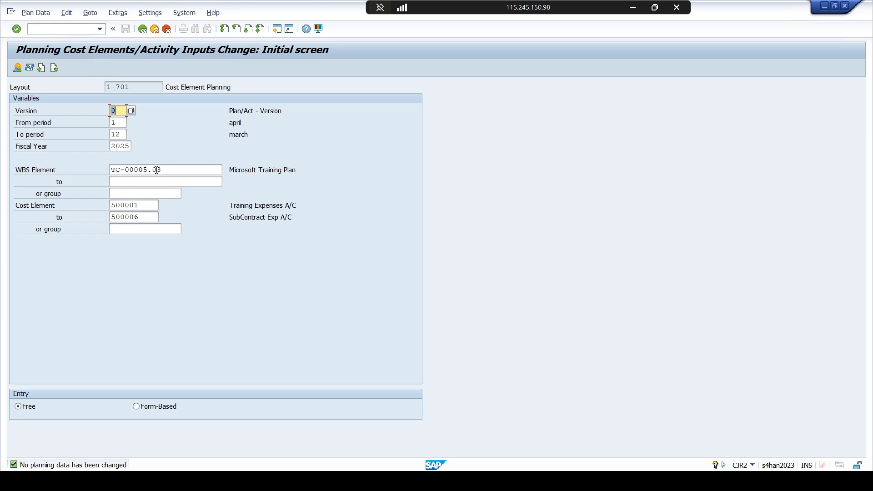
Step: Change the WBS element to TC-00005.04 and open its planning overview
{"action": "left_click_drag", "start_coordinate": [157, 169], "coordinate": [162, 170]}
{"action": "type", "text": "4"}
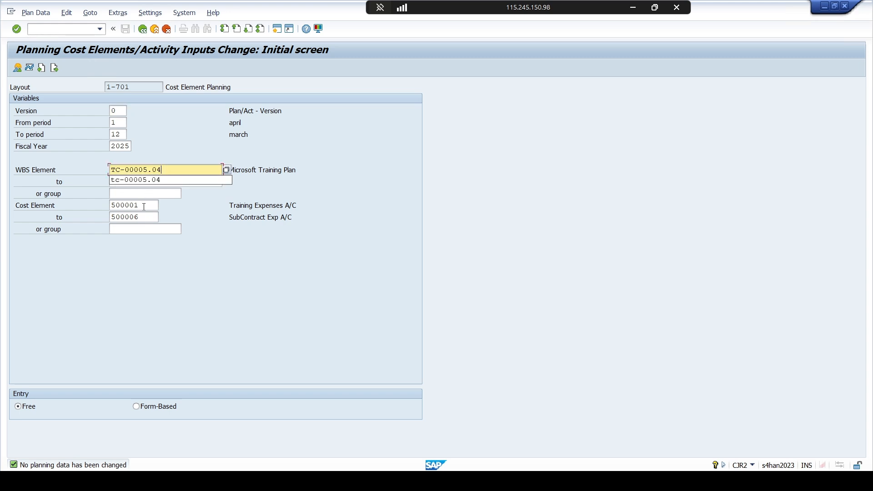
{"action": "left_click", "coordinate": [179, 278]}
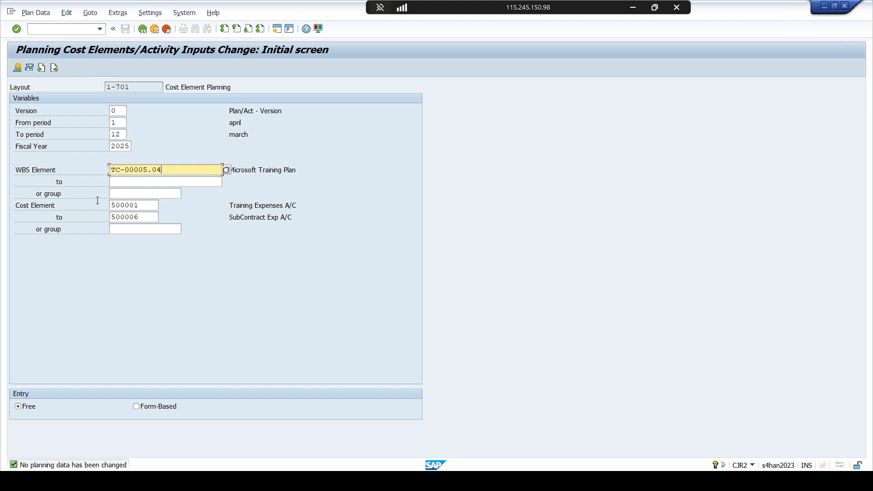
{"action": "left_click", "coordinate": [19, 69]}
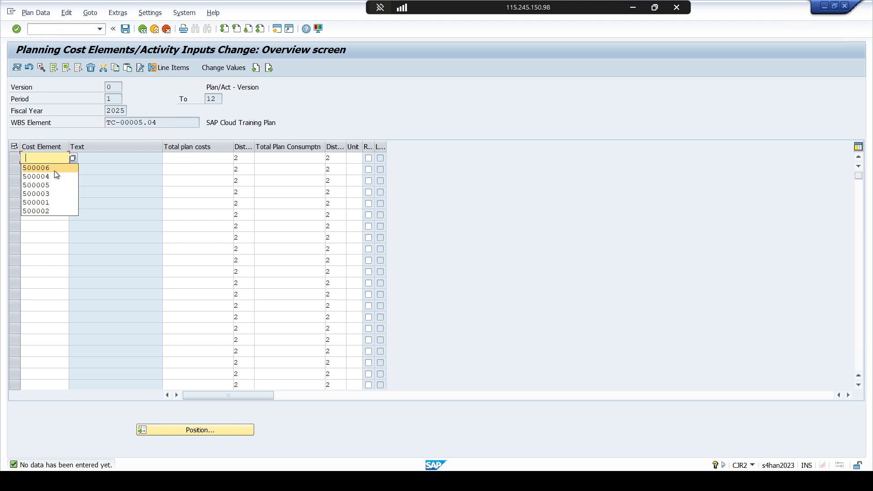
Step: Plan total costs of 40000 for cost element 500001 in the SAP Cloud training plan and save the plan
{"action": "left_click", "coordinate": [54, 203]}
{"action": "left_click", "coordinate": [169, 162]}
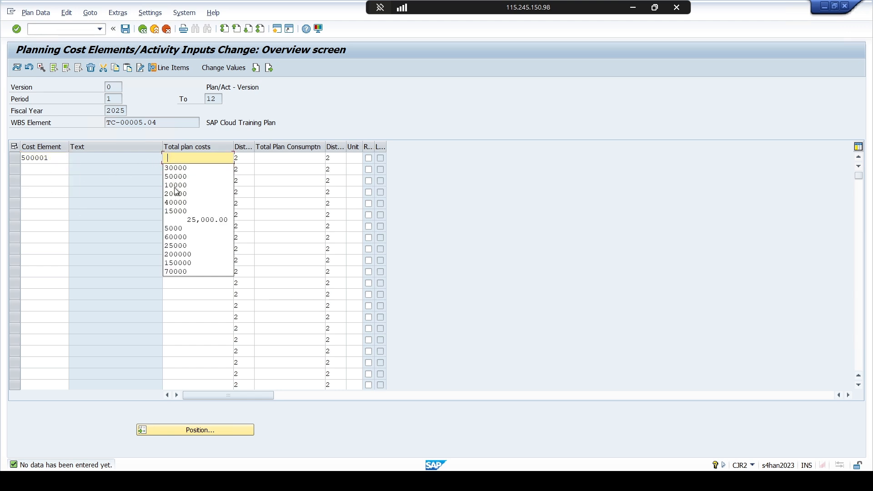
{"action": "left_click", "coordinate": [175, 201]}
{"action": "key", "text": "Return"}
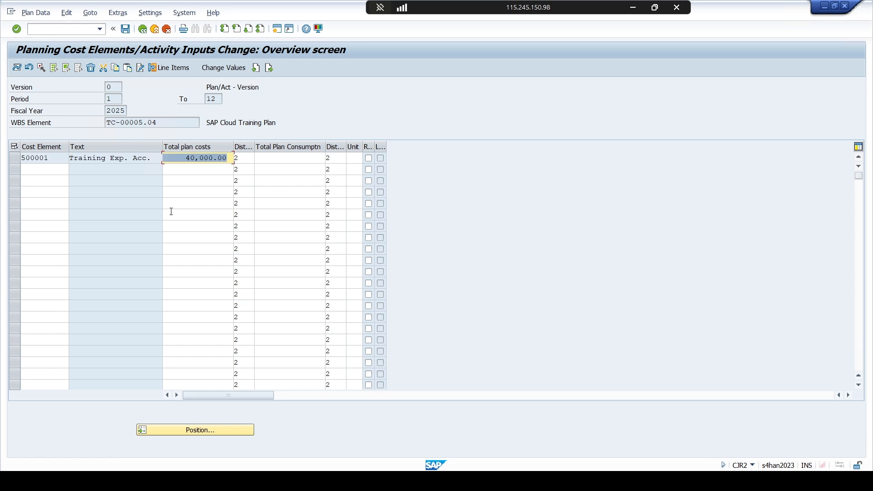
{"action": "left_click", "coordinate": [126, 29]}
Step: Open the planning overview for WBS element TC-00005.05, and save total plan costs of 25000 for cost element 500002
{"action": "left_click_drag", "start_coordinate": [158, 169], "coordinate": [161, 170]}
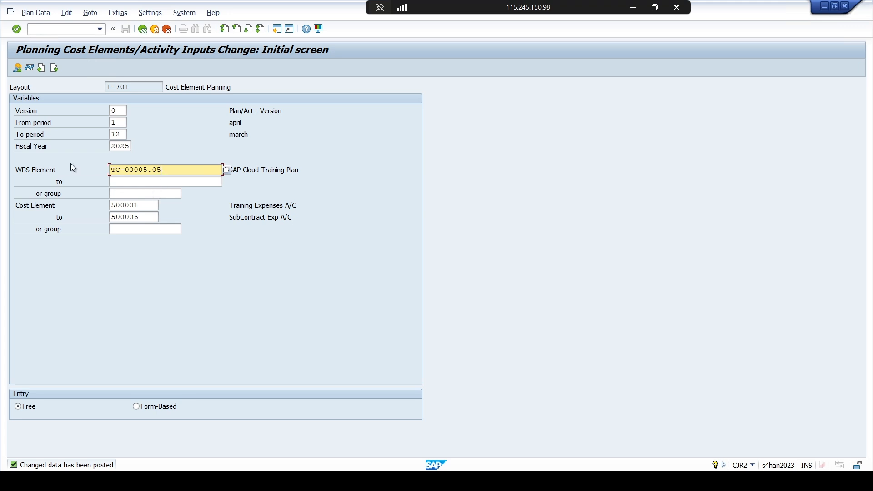
{"action": "left_click", "coordinate": [16, 70]}
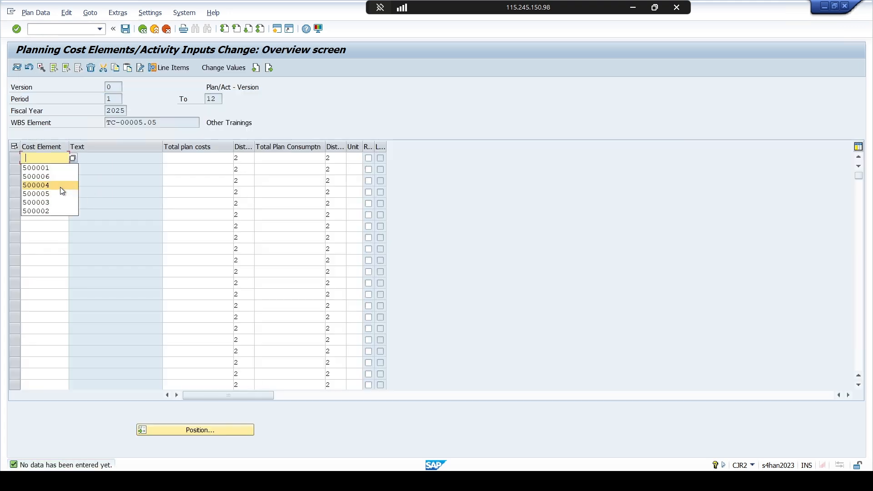
{"action": "left_click", "coordinate": [61, 211]}
{"action": "left_click", "coordinate": [176, 158]}
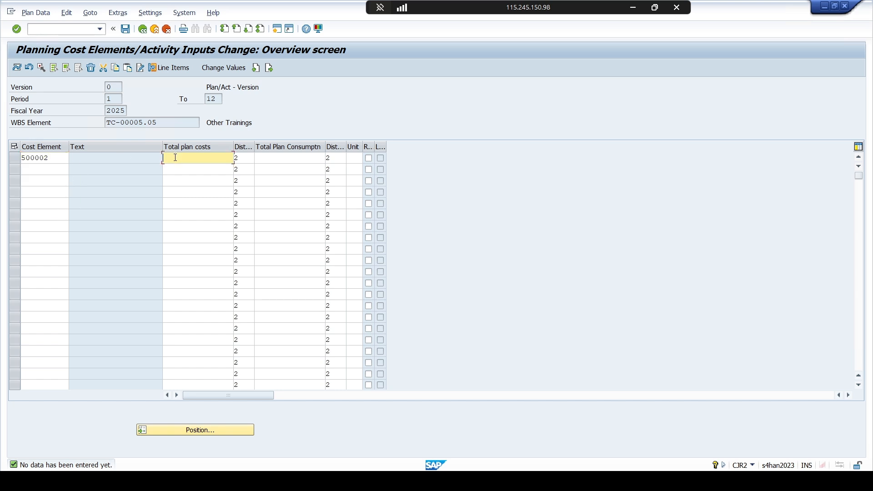
{"action": "type", "text": "2"}
{"action": "left_click", "coordinate": [182, 177]}
{"action": "key", "text": "Return"}
{"action": "left_click", "coordinate": [125, 29]}
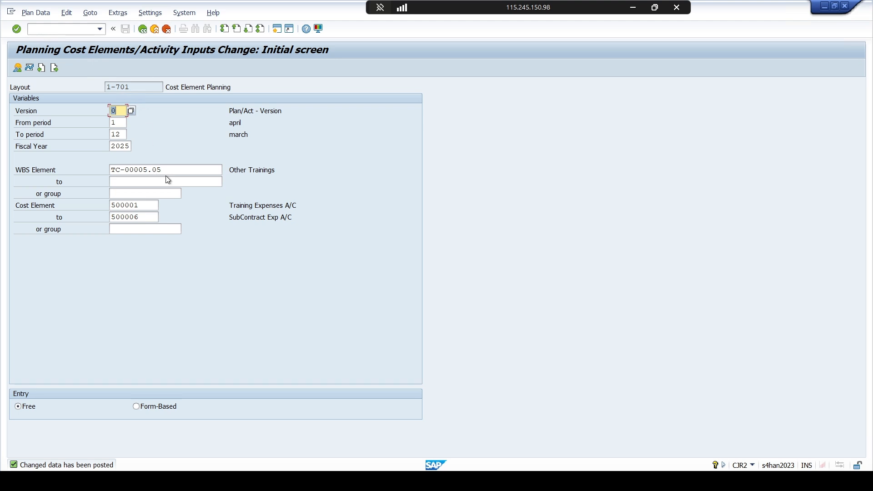
Step: Start transaction CJ40 in a new session and open the cost planning overview of project TC-00005 with the WBS element cleared
{"action": "left_click", "coordinate": [277, 29]}
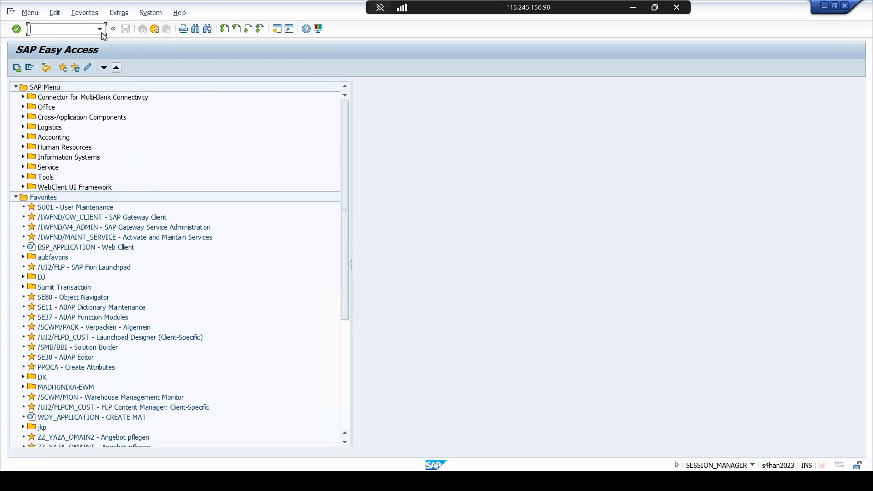
{"action": "left_click", "coordinate": [99, 28]}
{"action": "left_click", "coordinate": [91, 49]}
{"action": "key", "text": "Return"}
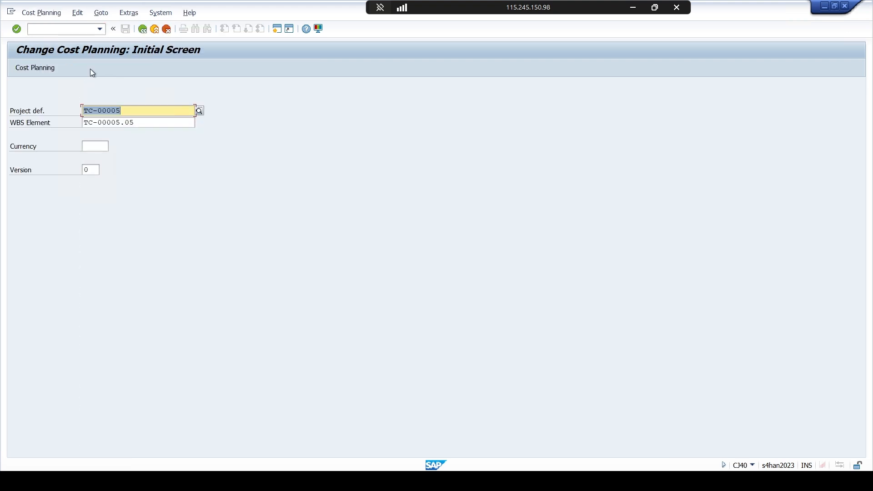
{"action": "left_click_drag", "start_coordinate": [136, 123], "coordinate": [72, 130]}
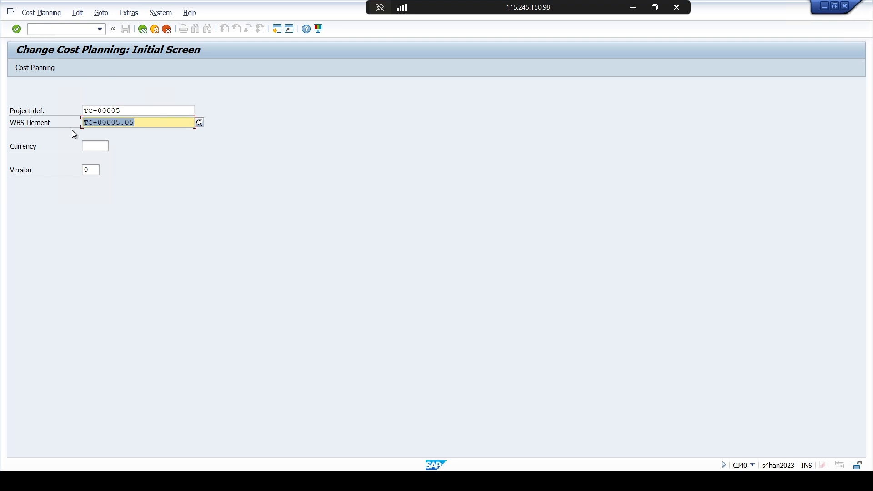
{"action": "key", "text": "Delete"}
{"action": "key", "text": "Return"}
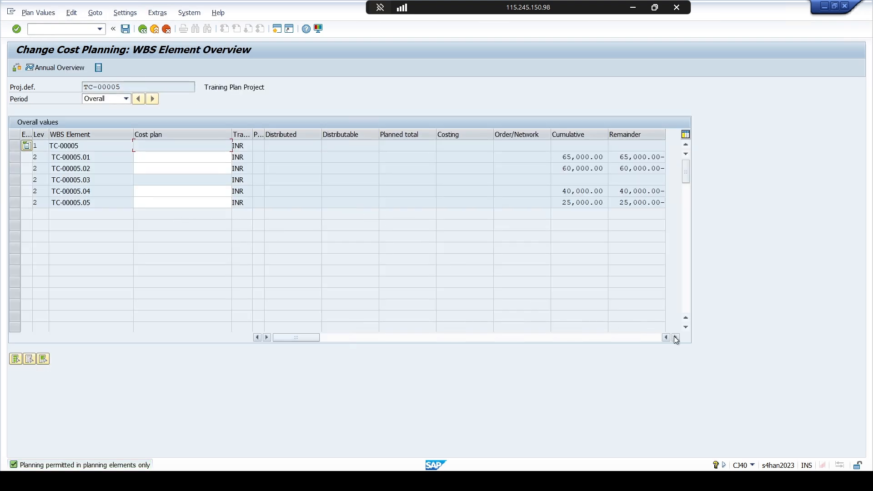
Step: Check the cumulative planned costs of the project's WBS elements, including TC-00005.03
{"action": "left_click", "coordinate": [676, 337]}
{"action": "left_click", "coordinate": [676, 337]}
{"action": "left_click", "coordinate": [676, 337]}
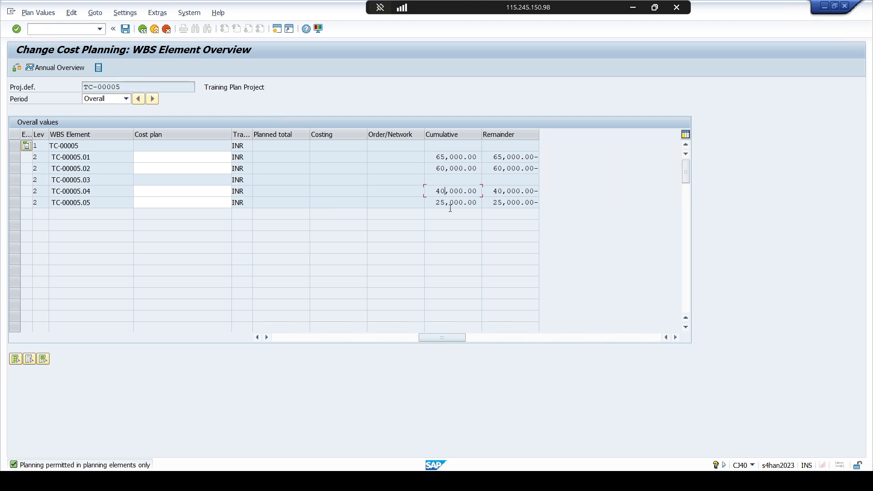
{"action": "left_click", "coordinate": [85, 182]}
{"action": "left_click_drag", "start_coordinate": [53, 181], "coordinate": [93, 181]}
Step: Switch back to the CJR2 session, change the WBS element to TC-00005.03 and open its planning overview
{"action": "left_click", "coordinate": [178, 482]}
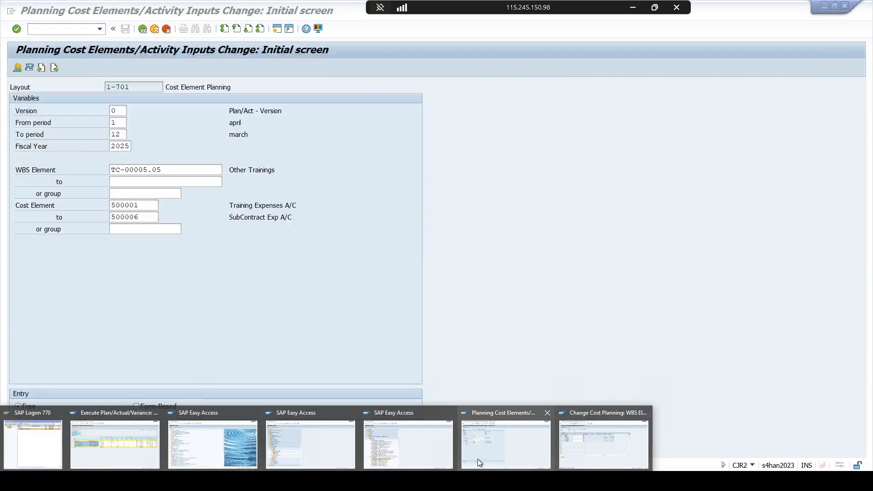
{"action": "left_click", "coordinate": [480, 457]}
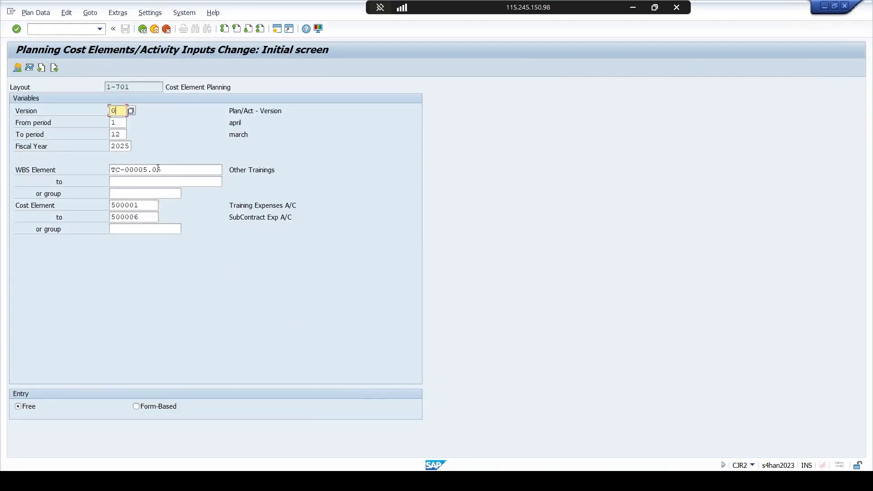
{"action": "left_click_drag", "start_coordinate": [157, 169], "coordinate": [163, 169]}
{"action": "type", "text": "3"}
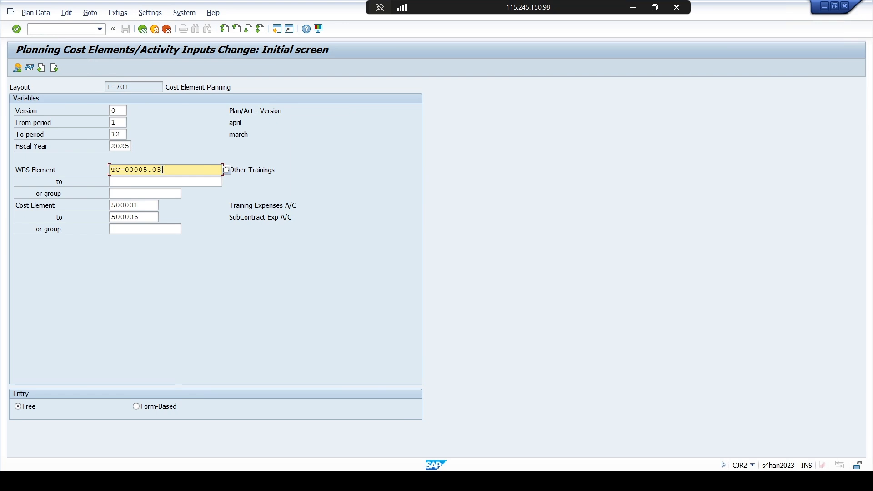
{"action": "key", "text": "Return"}
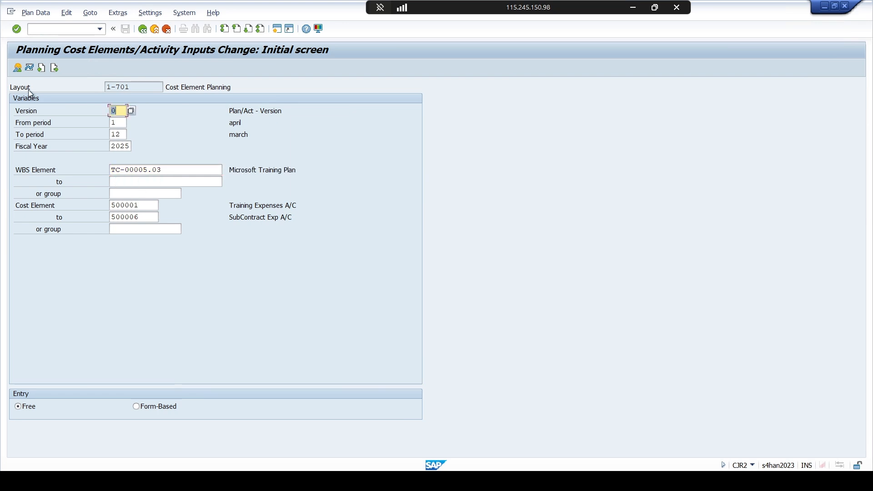
{"action": "left_click", "coordinate": [18, 68]}
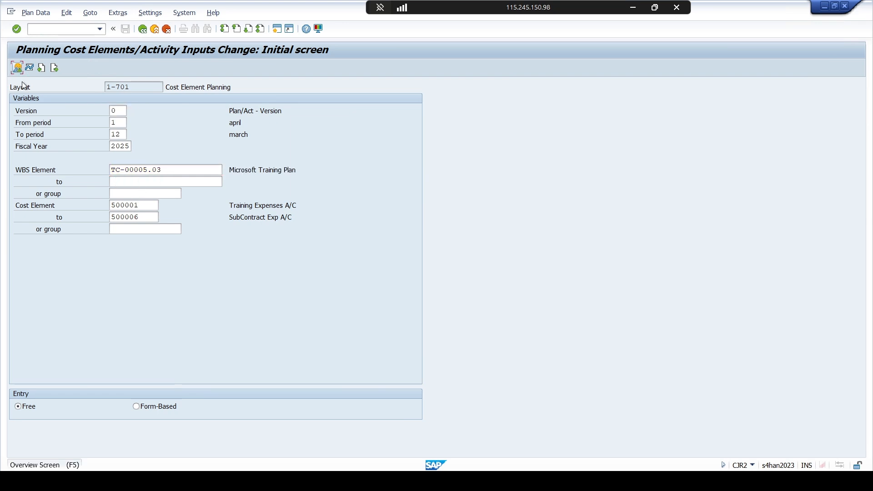
{"action": "left_click_drag", "start_coordinate": [112, 173], "coordinate": [169, 176]}
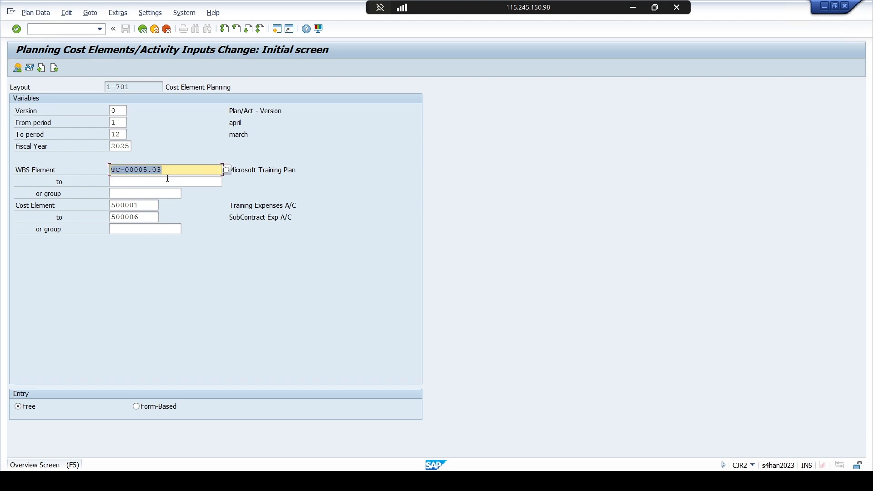
{"action": "left_click", "coordinate": [154, 208]}
{"action": "left_click", "coordinate": [150, 216]}
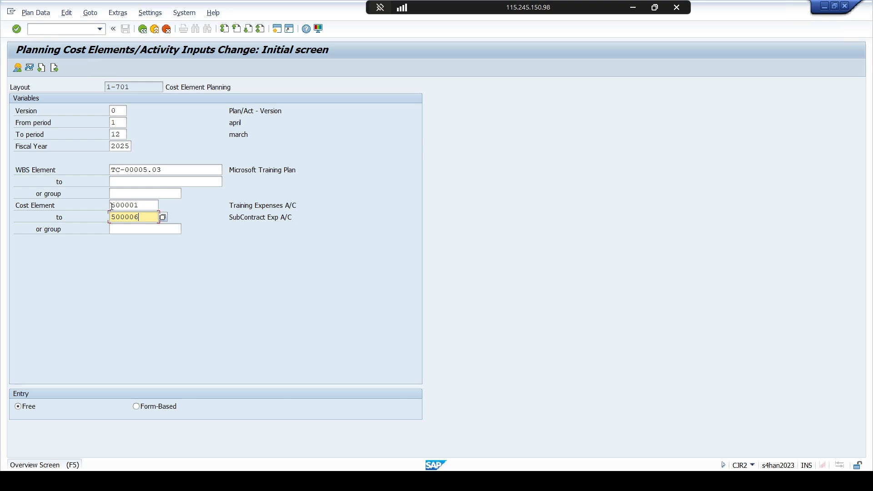
{"action": "left_click", "coordinate": [18, 69]}
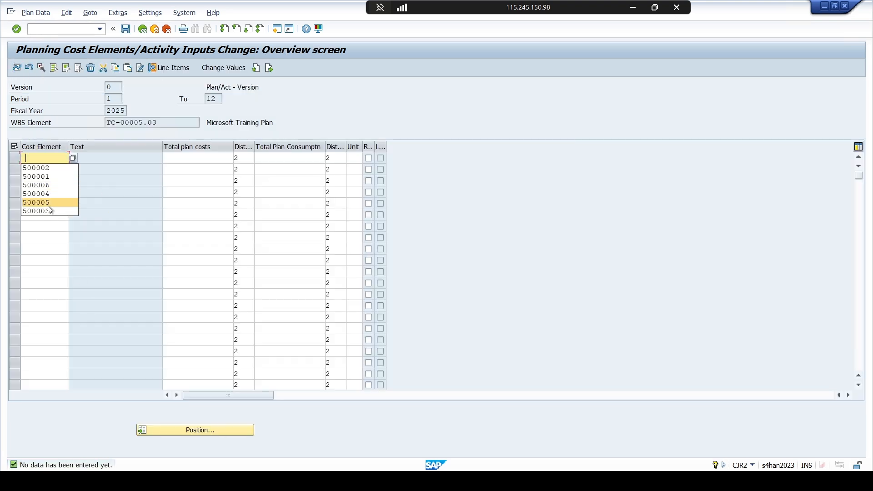
Step: Try to plan total costs for cost element 500005 only on WBS element TC-00005.03
{"action": "left_click", "coordinate": [48, 205]}
{"action": "left_click", "coordinate": [194, 159]}
{"action": "type", "text": "6"}
{"action": "left_click", "coordinate": [194, 167]}
{"action": "key", "text": "Return"}
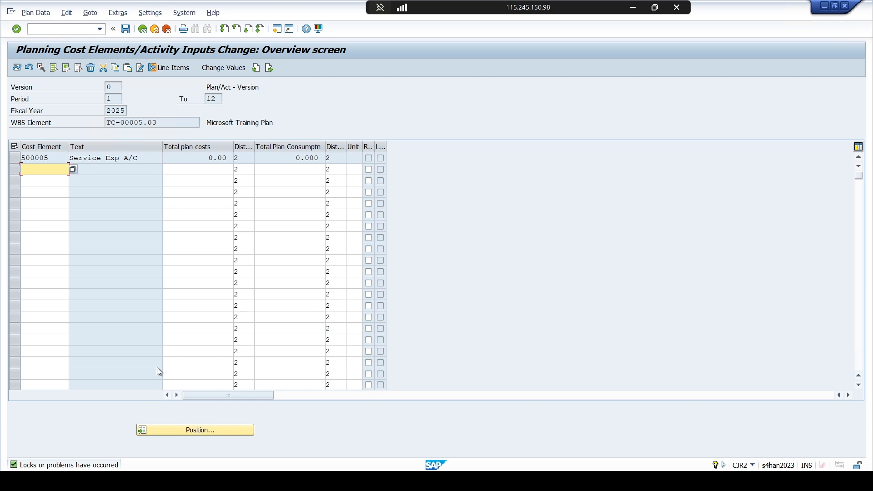
{"action": "left_click", "coordinate": [131, 159]}
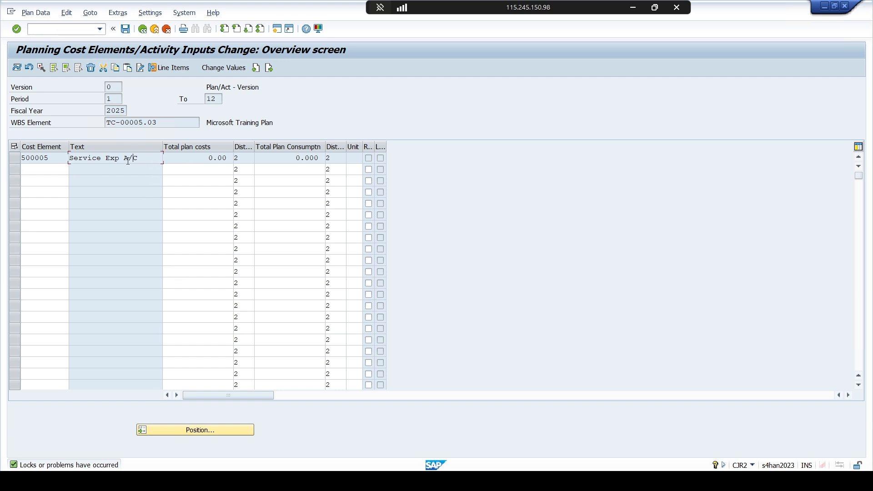
{"action": "left_click_drag", "start_coordinate": [163, 123], "coordinate": [112, 123]}
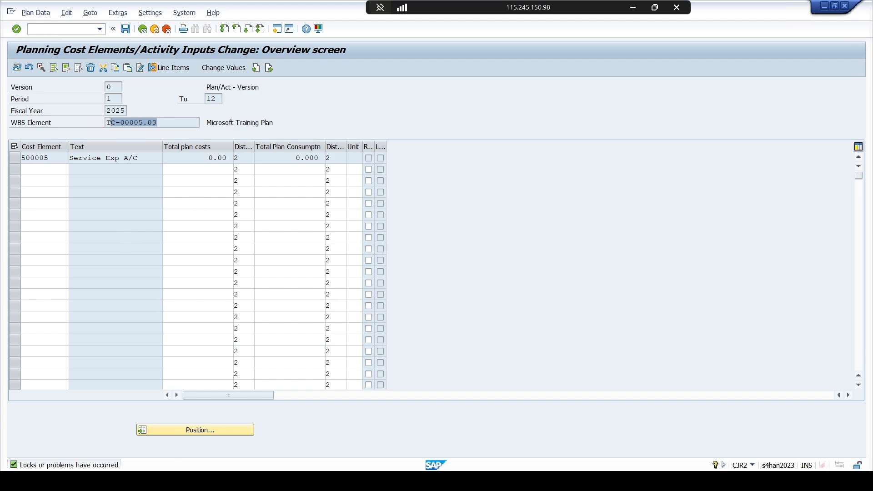
Step: Switch to a free session and start the Project Builder with transaction CJ20N
{"action": "left_click", "coordinate": [209, 481]}
{"action": "left_click", "coordinate": [402, 437]}
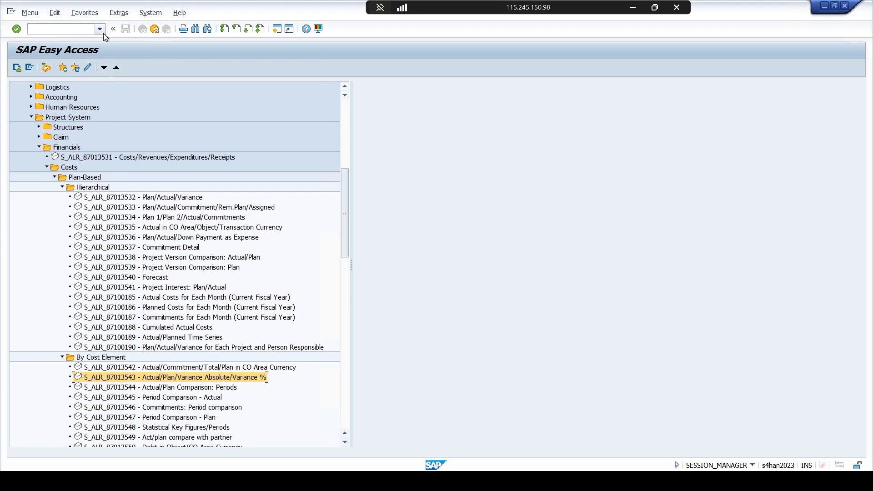
{"action": "left_click", "coordinate": [203, 481]}
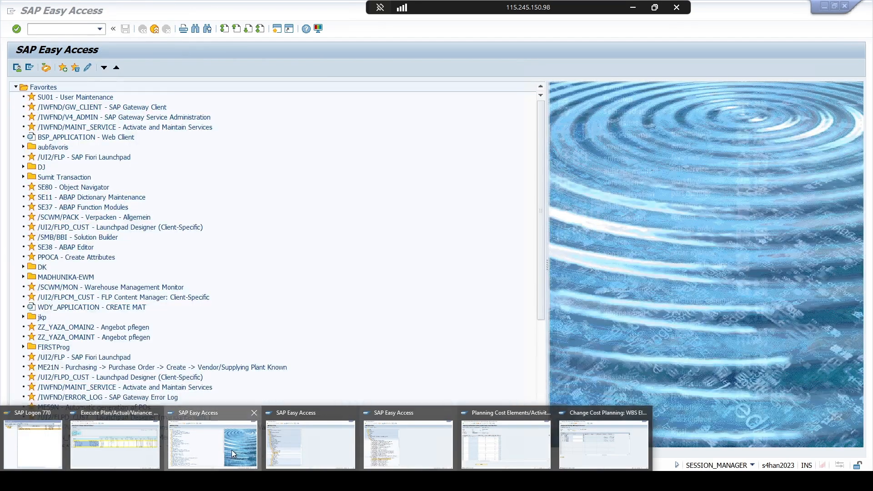
{"action": "left_click", "coordinate": [231, 450]}
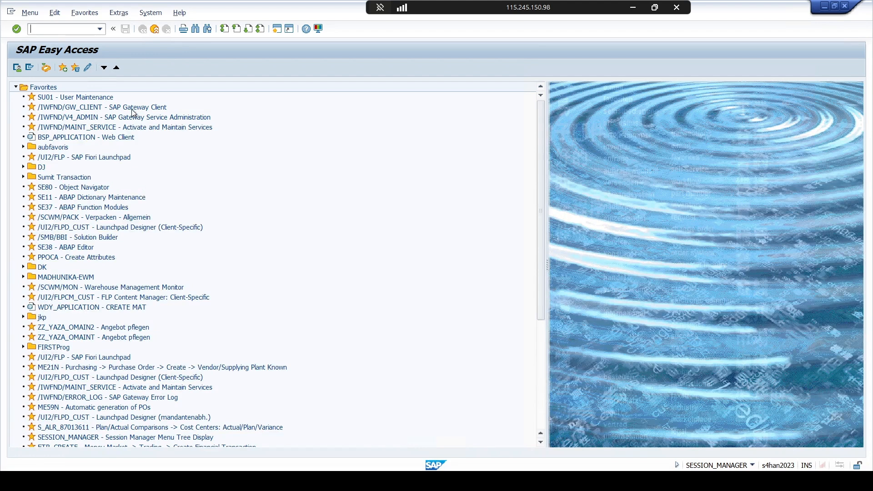
{"action": "left_click", "coordinate": [100, 29]}
{"action": "left_click", "coordinate": [93, 48]}
{"action": "key", "text": "Return"}
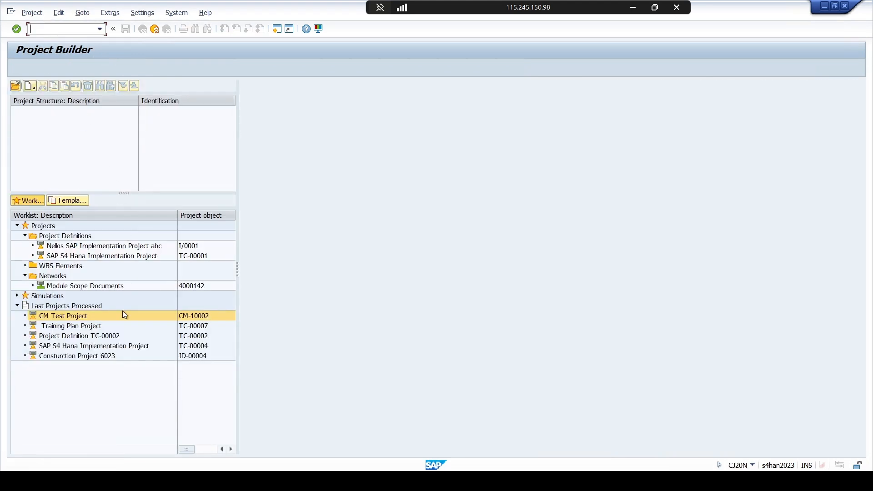
Step: Open project TC-00005 in the Project Builder and select its top-level WBS element
{"action": "double_click", "coordinate": [121, 317]}
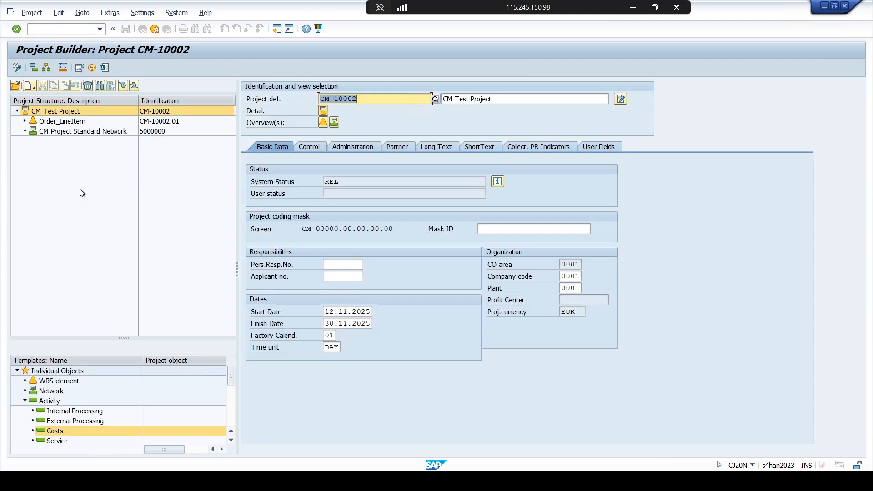
{"action": "left_click", "coordinate": [16, 88]}
{"action": "type", "text": "b"}
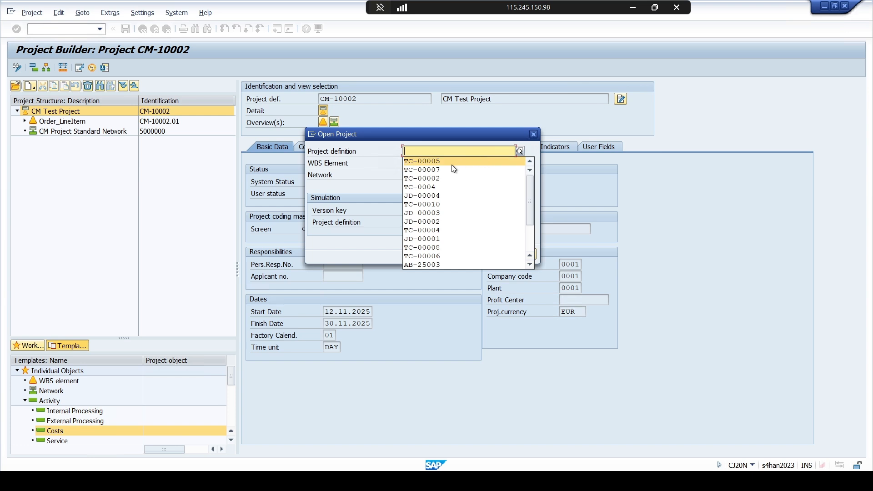
{"action": "left_click", "coordinate": [451, 165]}
{"action": "left_click", "coordinate": [460, 254]}
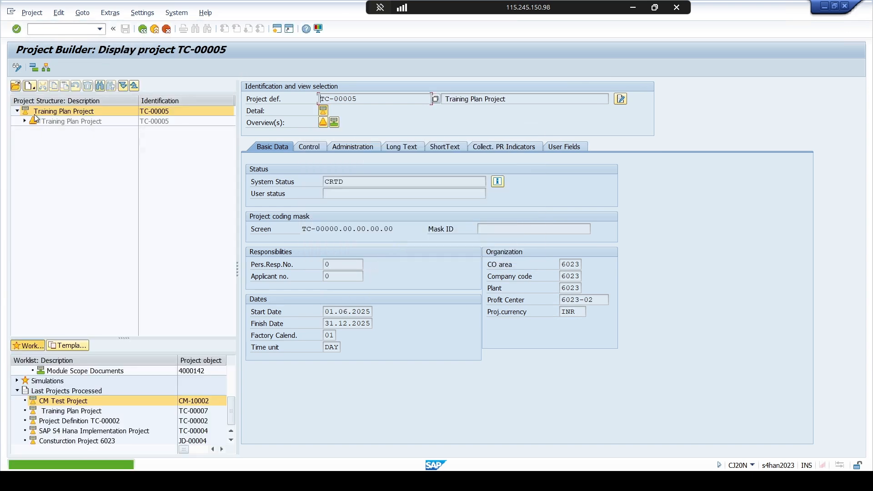
{"action": "left_click", "coordinate": [50, 122]}
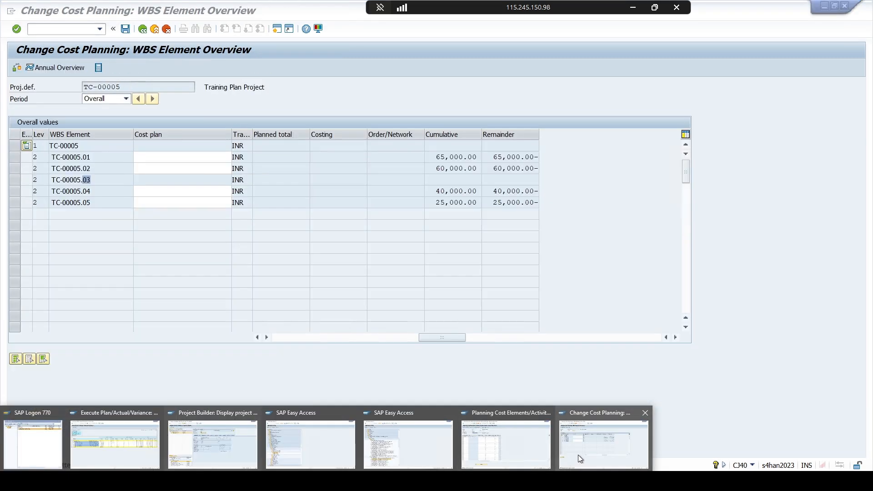
Step: Exit CJ40 in its session, return to the Project Builder, and switch project TC-00005 to change mode with its WBS elements expanded
{"action": "left_click", "coordinate": [578, 455]}
{"action": "left_click", "coordinate": [155, 30]}
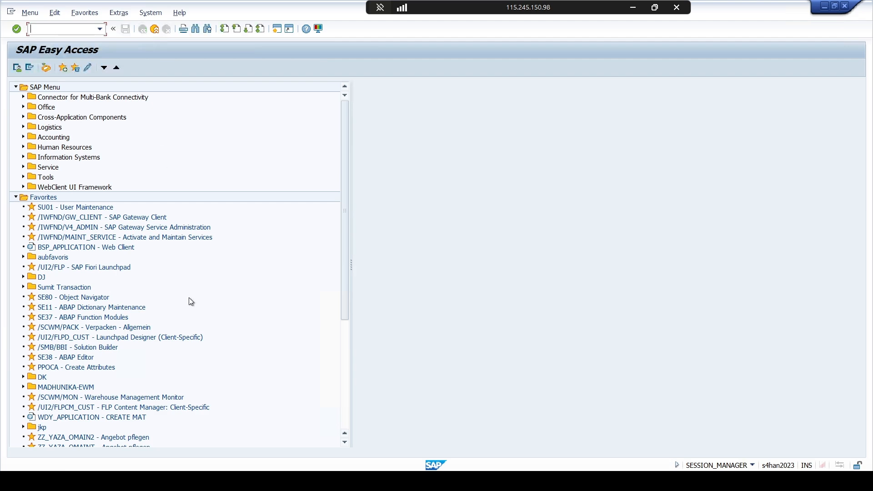
{"action": "mouse_move", "coordinate": [206, 477]}
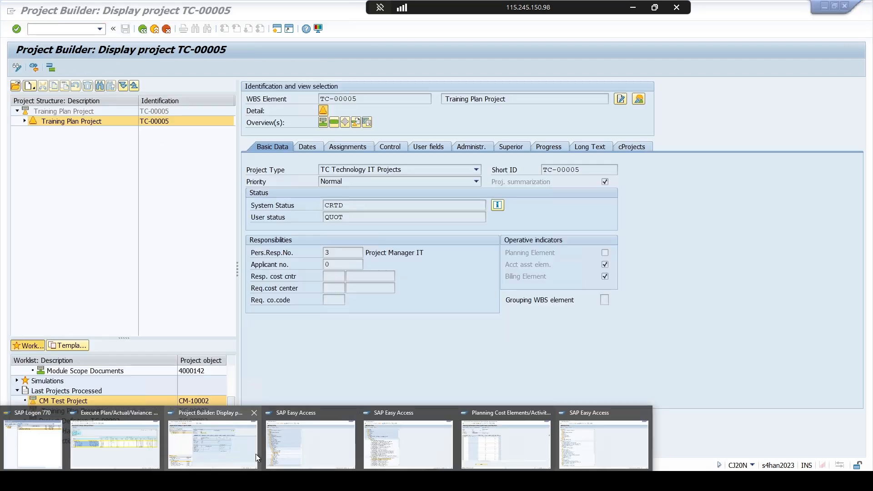
{"action": "left_click", "coordinate": [223, 456]}
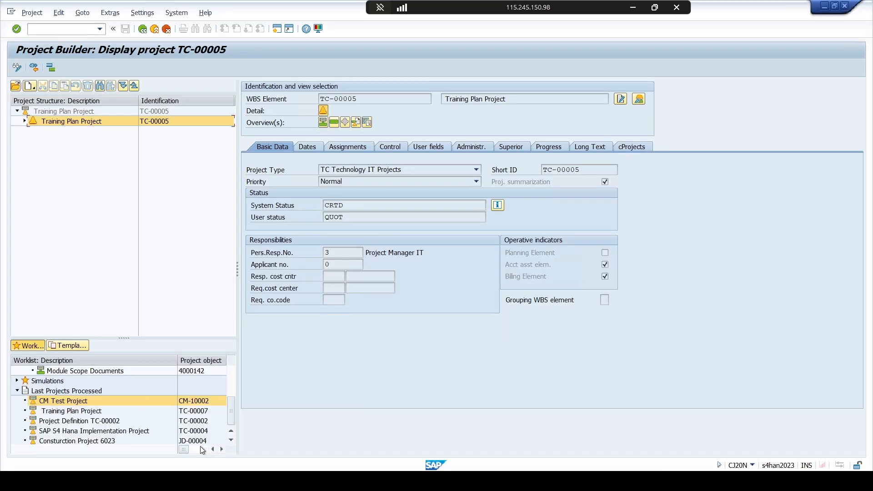
{"action": "left_click", "coordinate": [17, 69]}
{"action": "left_click", "coordinate": [25, 121]}
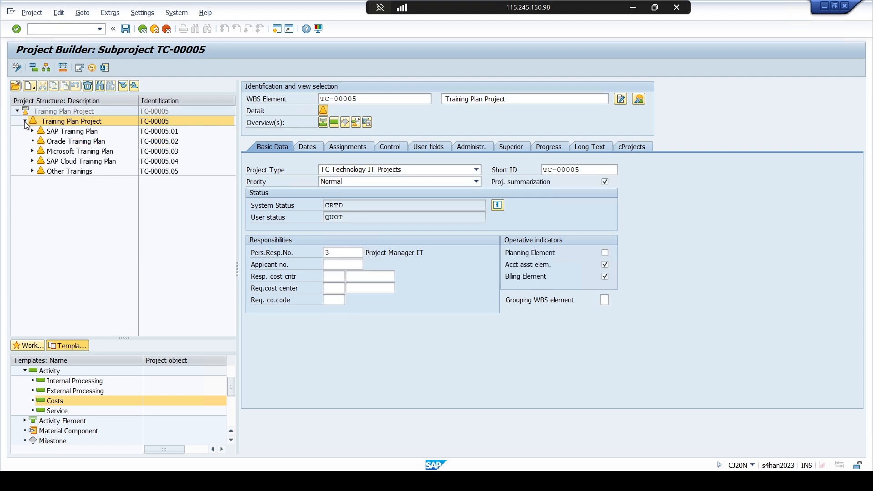
Step: Compare the operative indicators of WBS elements TC-00005.03 to TC-00005.05, mark TC-00005.03 as a planning element and save the project
{"action": "left_click", "coordinate": [152, 151]}
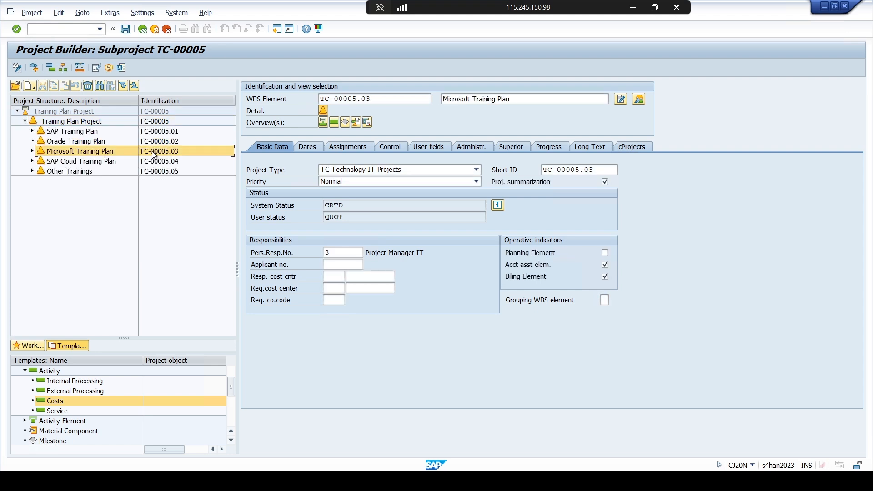
{"action": "left_click", "coordinate": [169, 162]}
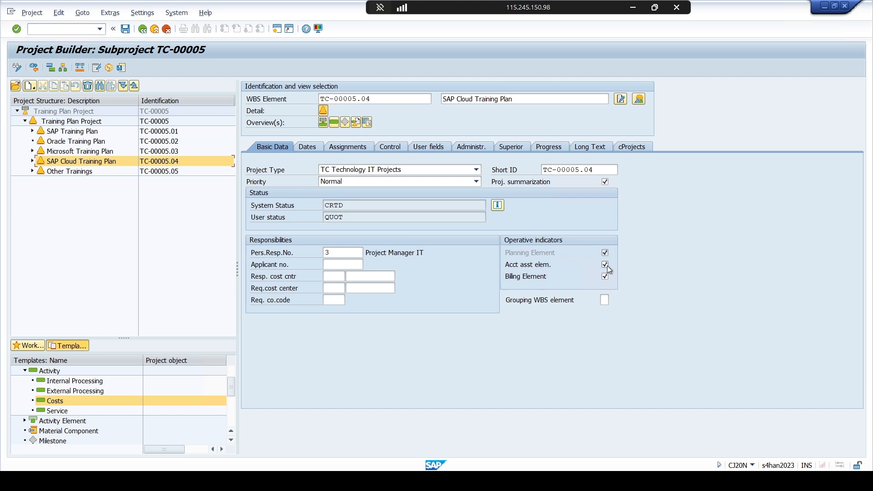
{"action": "left_click", "coordinate": [170, 173]}
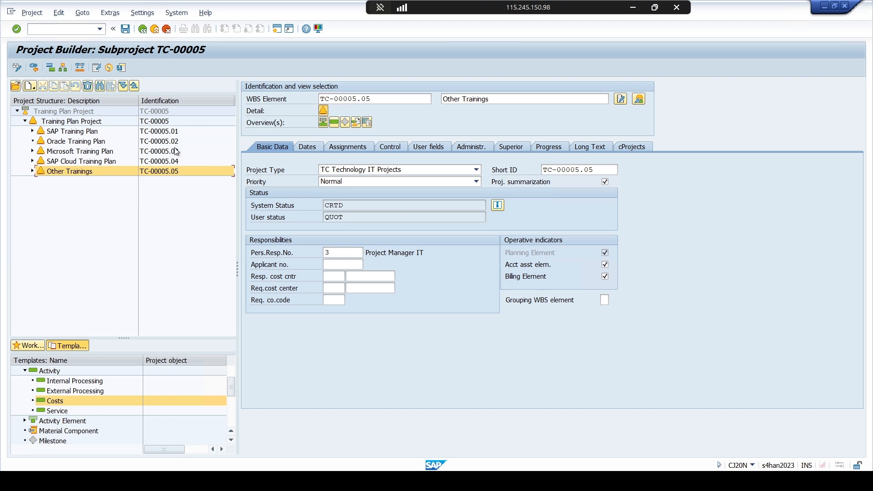
{"action": "left_click", "coordinate": [176, 151]}
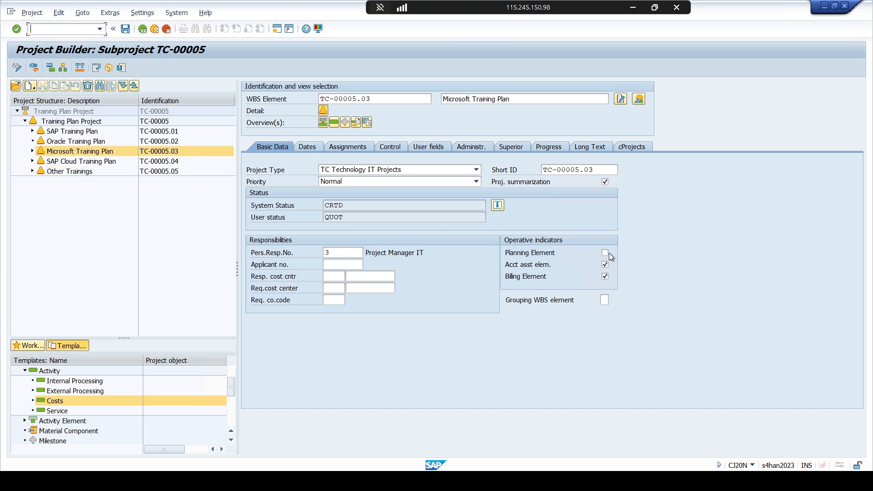
{"action": "left_click", "coordinate": [608, 253]}
{"action": "left_click", "coordinate": [125, 30]}
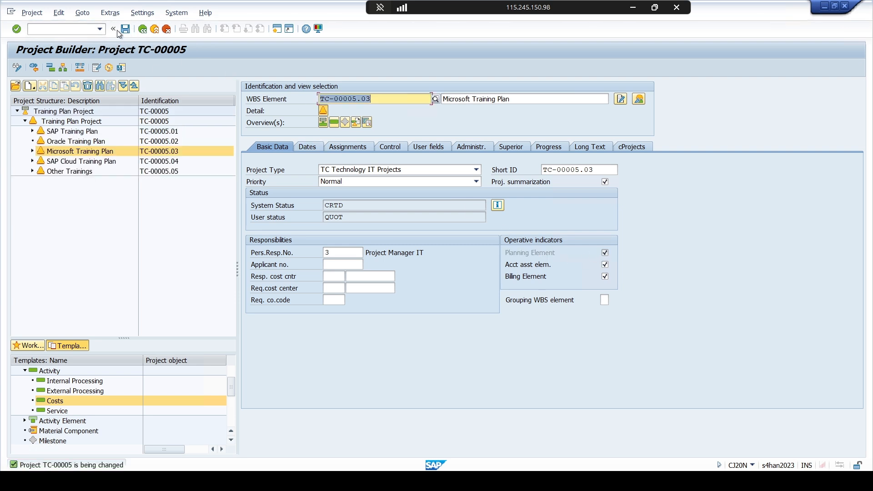
{"action": "left_click", "coordinate": [125, 29]}
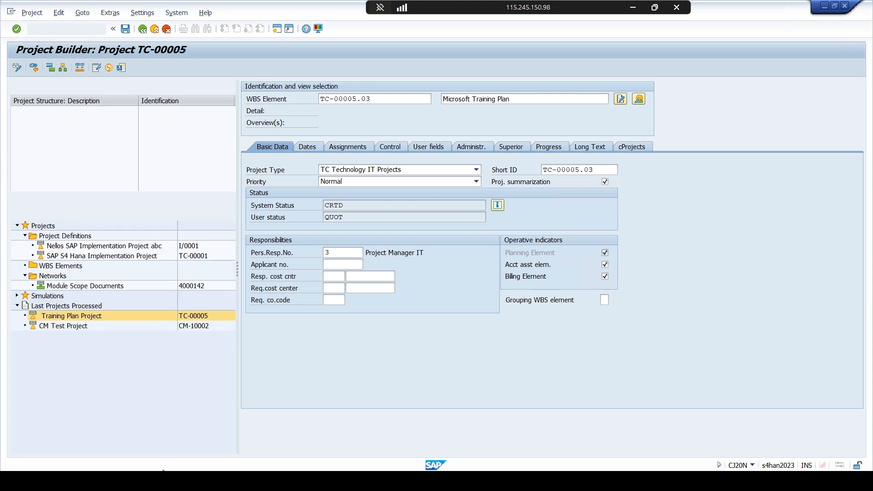
Step: Switch to the CJR2 session, discard the unsaved entry for WBS element TC-00005.03 and reopen its planning overview
{"action": "left_click", "coordinate": [502, 441]}
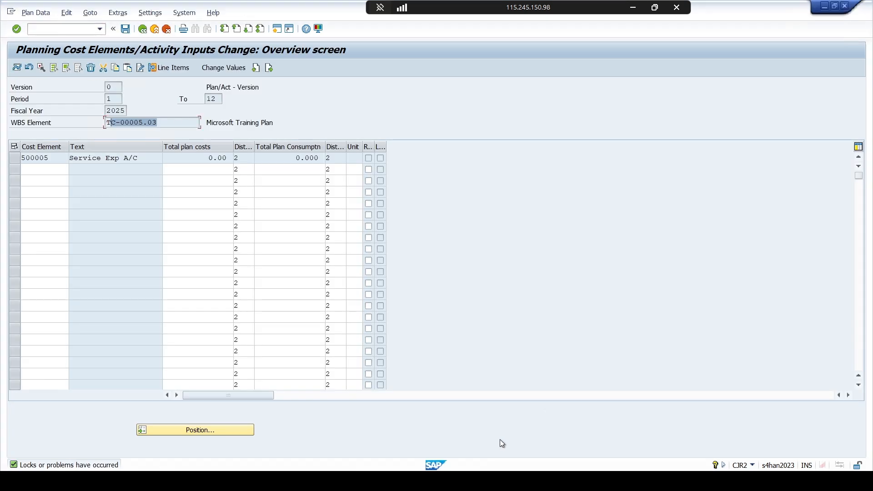
{"action": "left_click", "coordinate": [166, 29]}
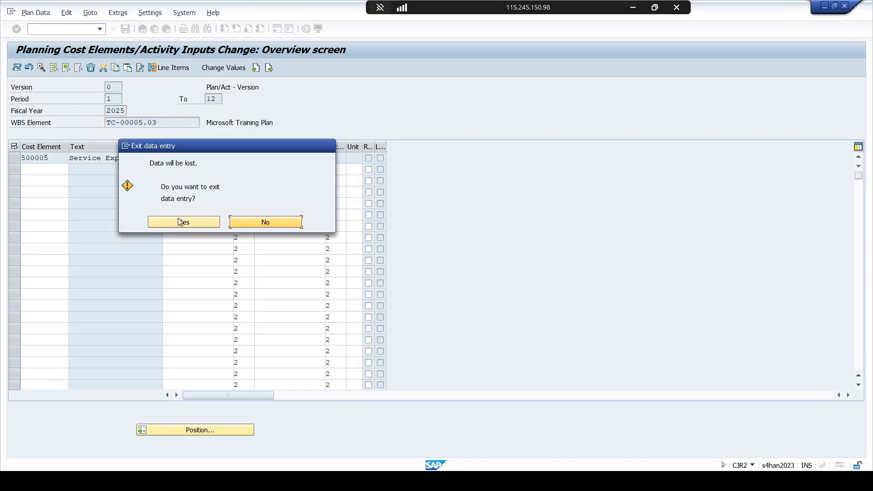
{"action": "left_click", "coordinate": [179, 221]}
{"action": "left_click", "coordinate": [21, 69]}
Step: Plan total costs of 40,000 for cost element 500005 on WBS element TC-00005.03 and post the plan
{"action": "left_click", "coordinate": [59, 157]}
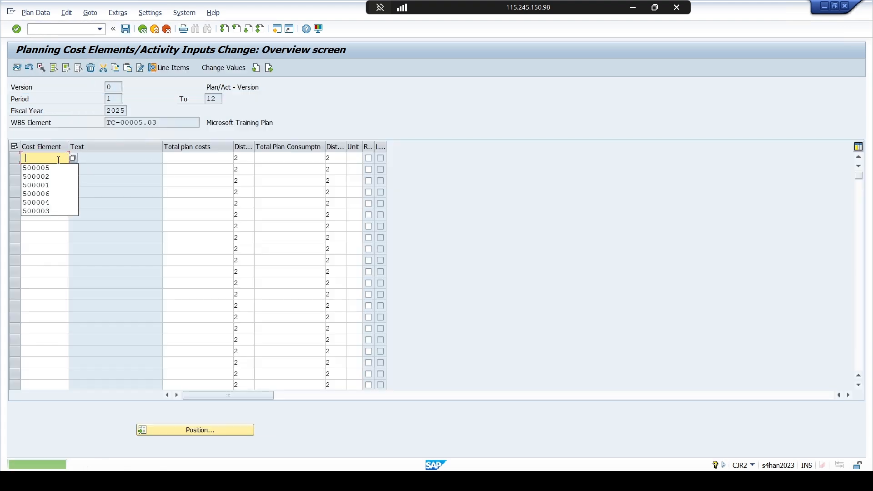
{"action": "left_click", "coordinate": [68, 168]}
{"action": "left_click", "coordinate": [169, 159]}
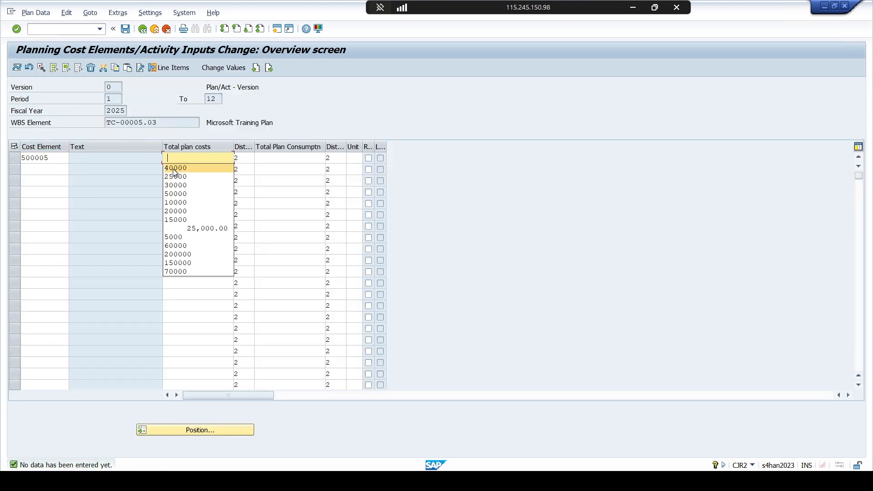
{"action": "left_click", "coordinate": [174, 171]}
{"action": "key", "text": "Return"}
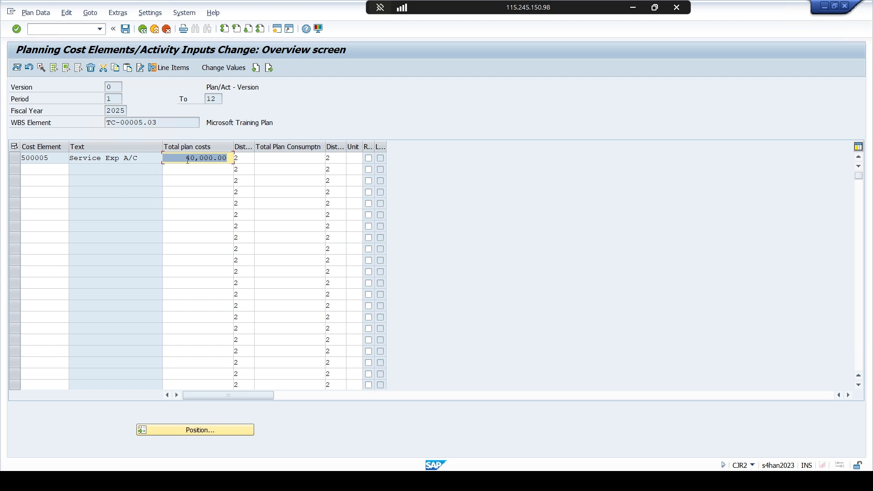
{"action": "left_click_drag", "start_coordinate": [184, 158], "coordinate": [231, 158]}
{"action": "left_click", "coordinate": [172, 156]}
{"action": "left_click", "coordinate": [123, 32]}
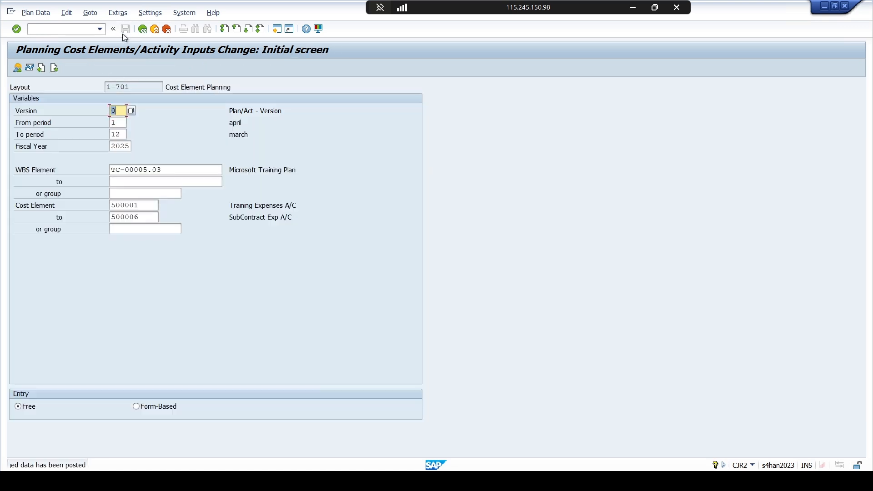
Step: Switch to the free session, start CJ40 and open the cost planning overview of project TC-00005
{"action": "mouse_move", "coordinate": [233, 456]}
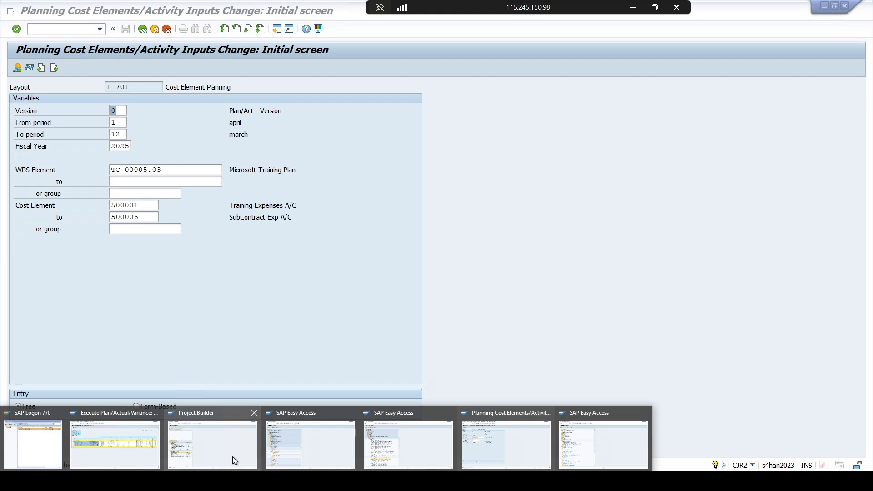
{"action": "left_click", "coordinate": [575, 446]}
{"action": "left_click", "coordinate": [96, 30]}
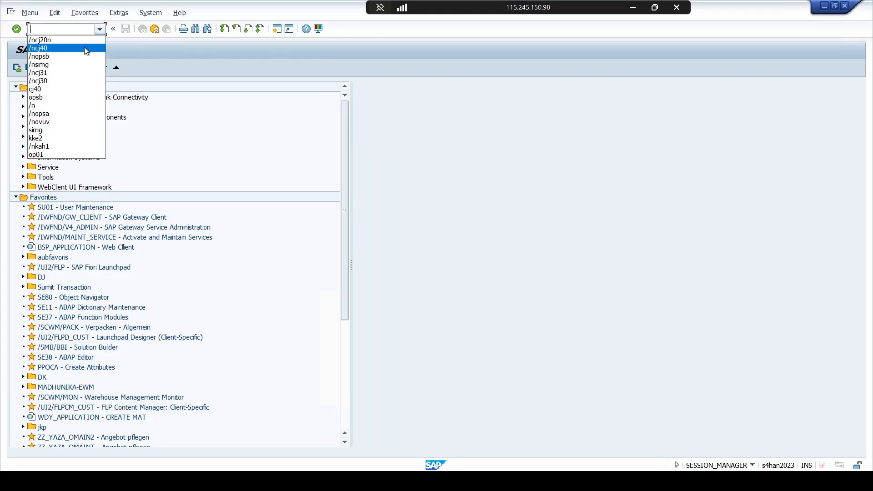
{"action": "left_click", "coordinate": [85, 48]}
{"action": "key", "text": "Return"}
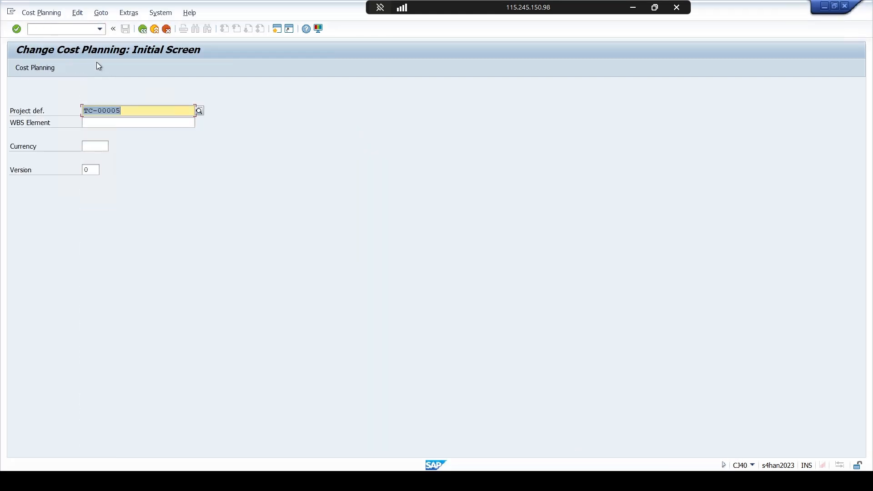
{"action": "key", "text": "Return"}
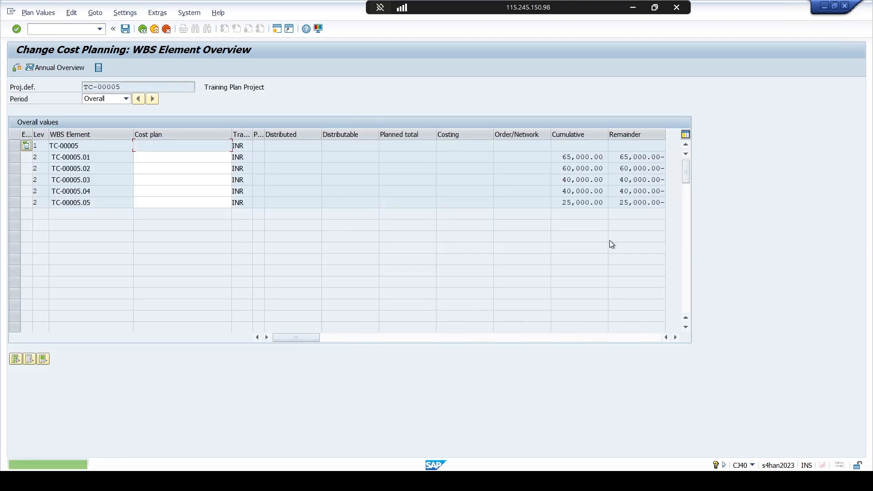
Step: Check the cumulative planned costs of WBS elements TC-00005.01 to TC-00005.05
{"action": "left_click", "coordinate": [676, 337]}
{"action": "left_click", "coordinate": [676, 337]}
{"action": "left_click", "coordinate": [676, 337]}
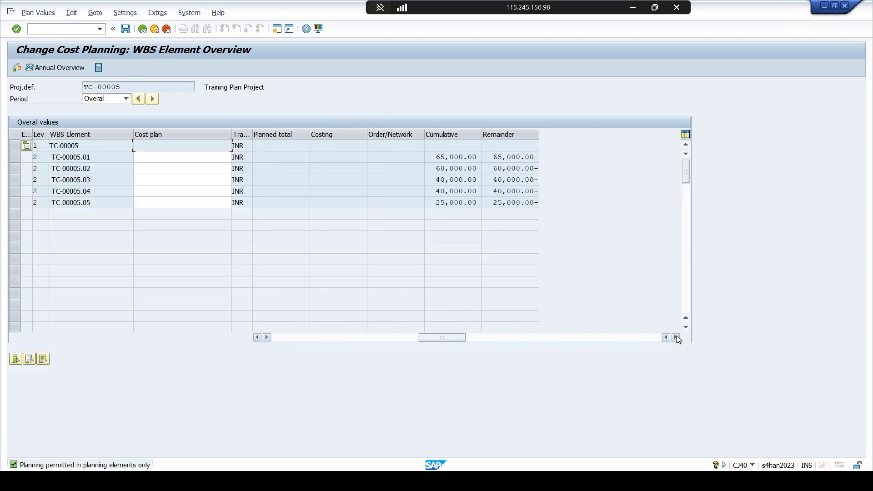
{"action": "left_click", "coordinate": [675, 337]}
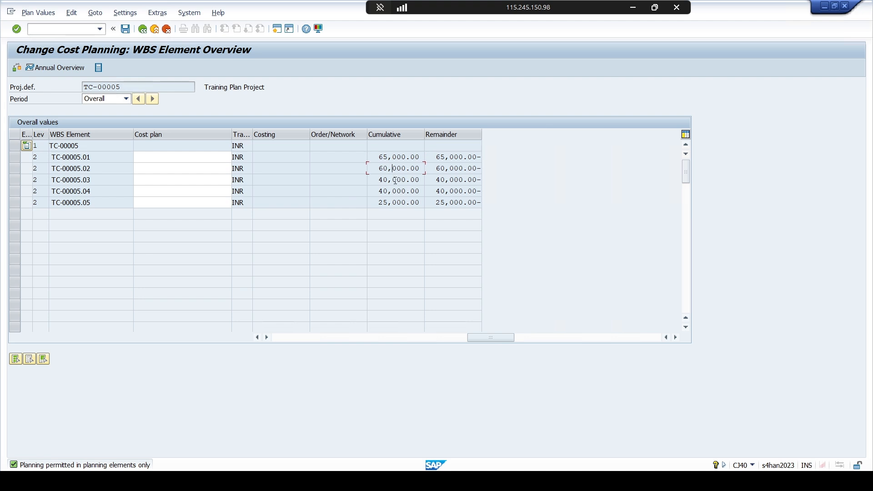
{"action": "left_click", "coordinate": [396, 203]}
{"action": "left_click_drag", "start_coordinate": [377, 157], "coordinate": [412, 199]}
{"action": "left_click", "coordinate": [402, 203]}
Step: Select all WBS elements and copy the Cumulative view into their cost plan at 90 percent with the Overwrite option
{"action": "left_click", "coordinate": [16, 360]}
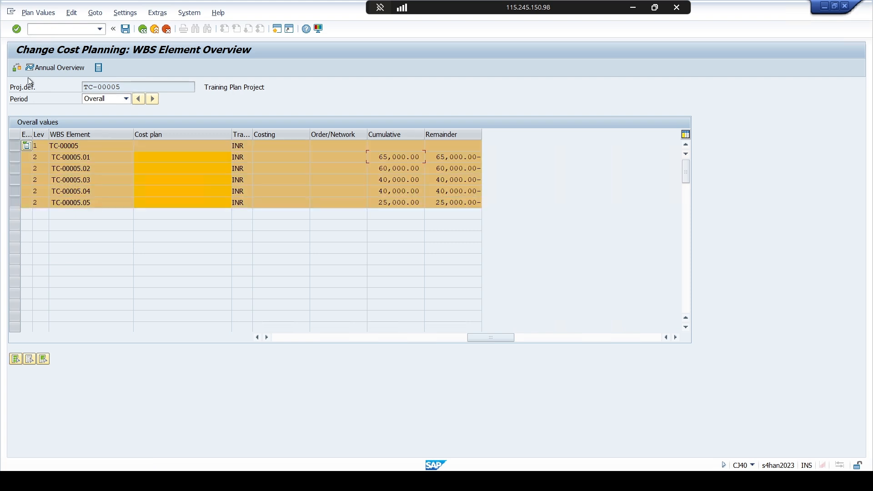
{"action": "left_click", "coordinate": [72, 14]}
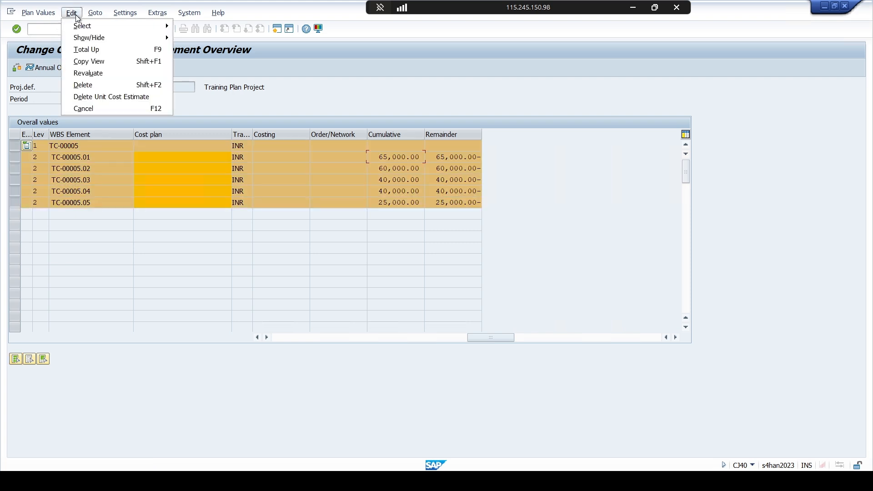
{"action": "left_click", "coordinate": [89, 64]}
{"action": "left_click", "coordinate": [69, 214]}
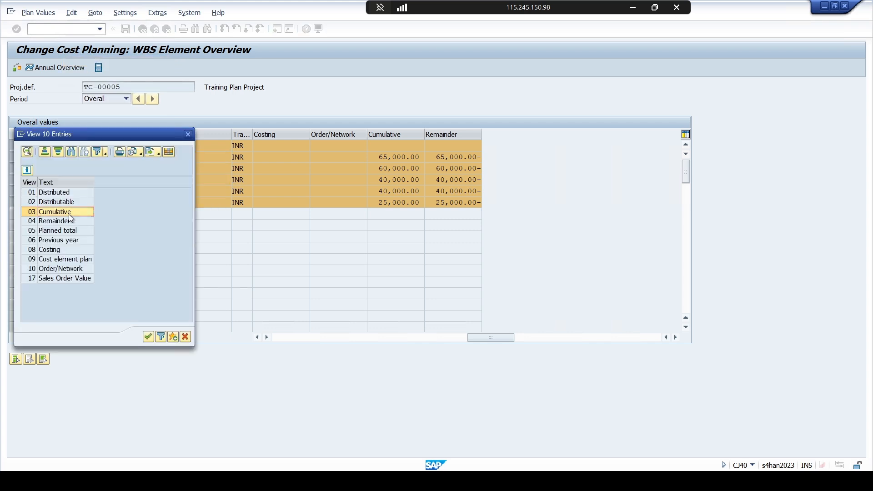
{"action": "double_click", "coordinate": [69, 215]}
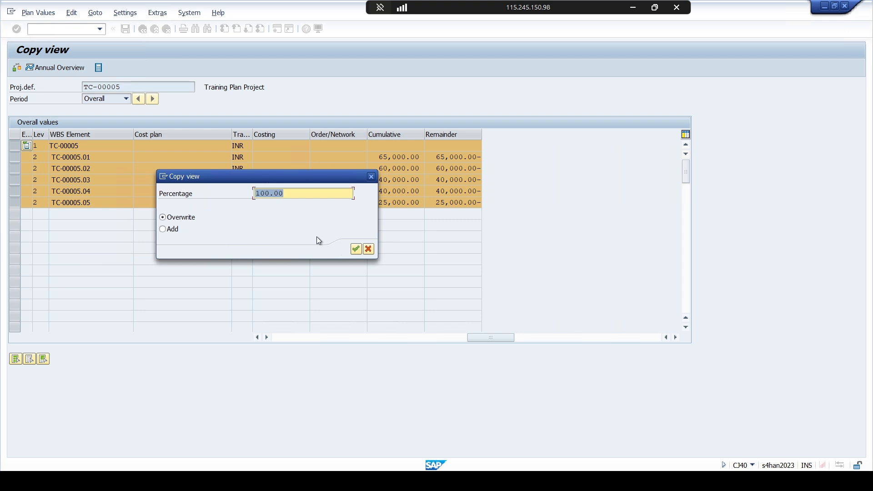
{"action": "left_click_drag", "start_coordinate": [264, 196], "coordinate": [245, 196]}
{"action": "left_click", "coordinate": [356, 250]}
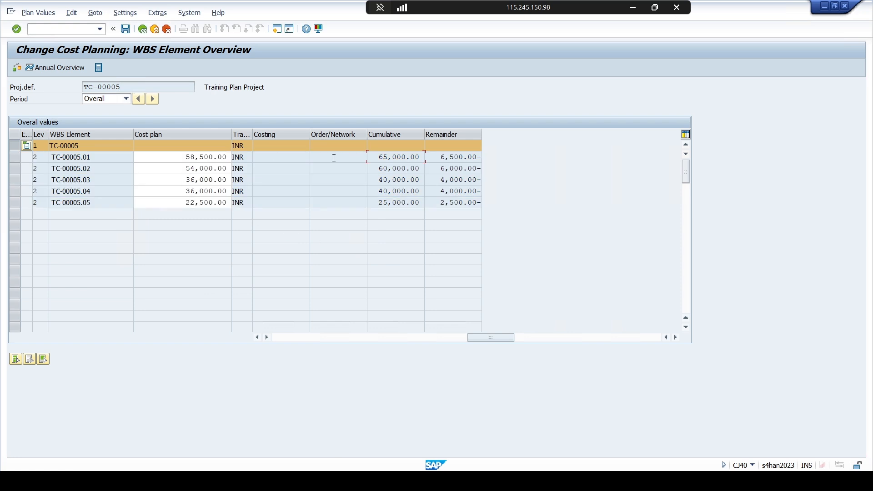
Step: Check the copied cost plan values of WBS elements TC-00005.01 to TC-00005.05
{"action": "left_click_drag", "start_coordinate": [186, 156], "coordinate": [225, 157]}
{"action": "key", "text": "Down"}
{"action": "key", "text": "Down"}
{"action": "key", "text": "Down"}
{"action": "key", "text": "Down"}
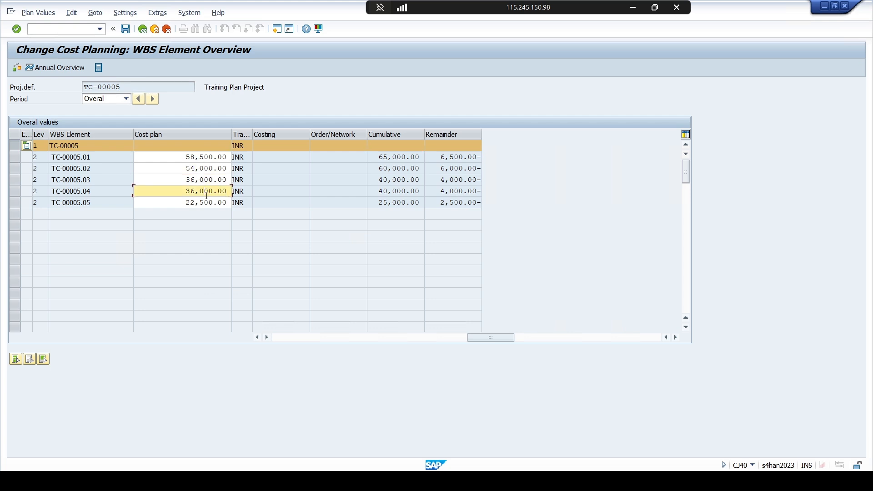
Step: Total up the Cost plan column to project level TC-00005, using Total Values only
{"action": "left_click", "coordinate": [200, 158]}
{"action": "left_click", "coordinate": [185, 135]}
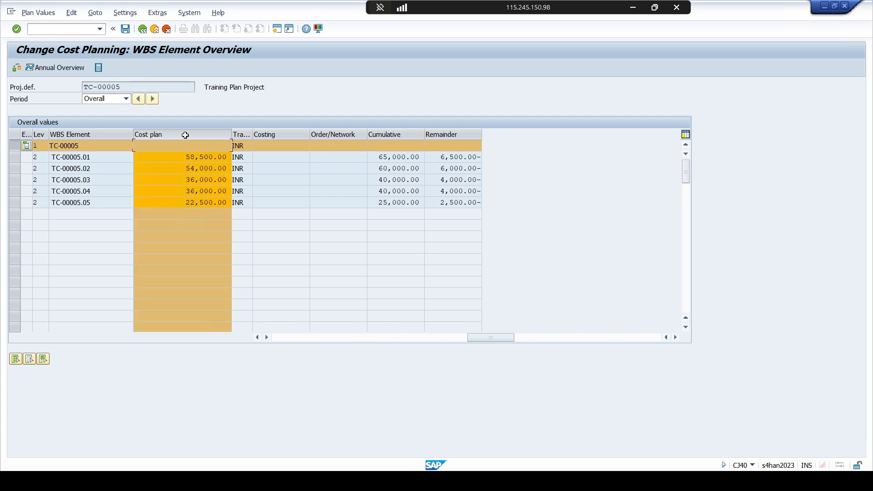
{"action": "left_click", "coordinate": [75, 14]}
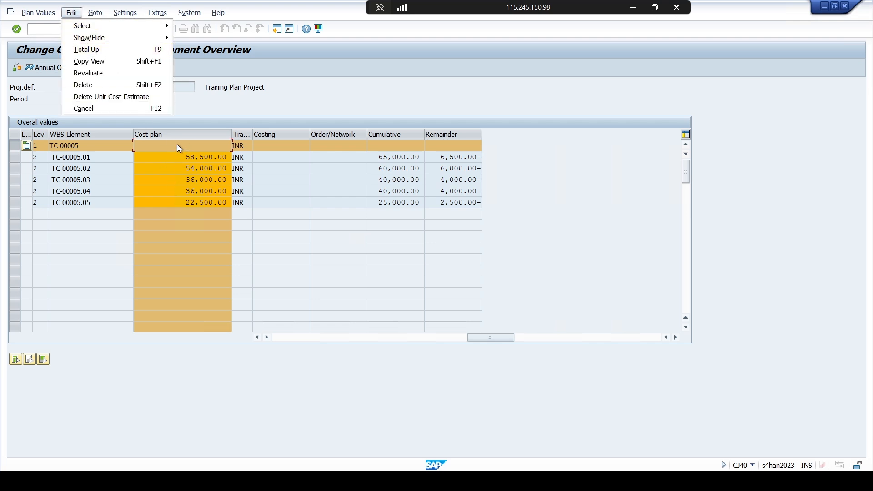
{"action": "left_click", "coordinate": [86, 51]}
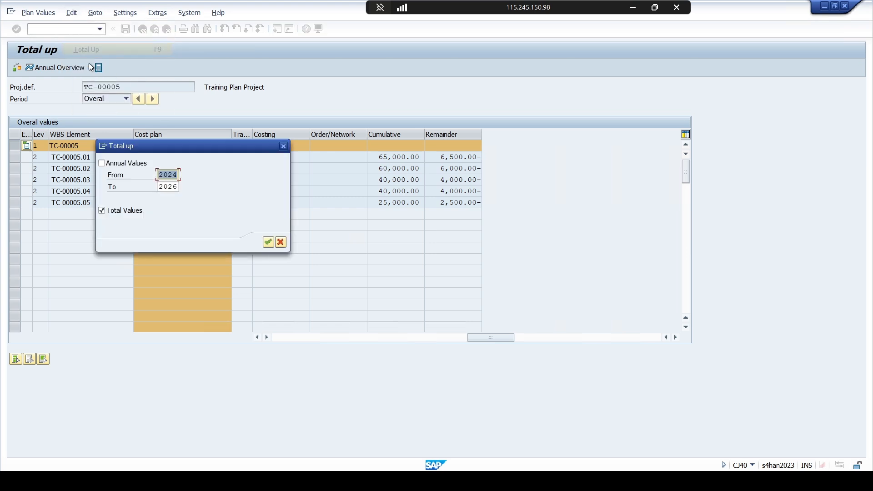
{"action": "left_click", "coordinate": [268, 242]}
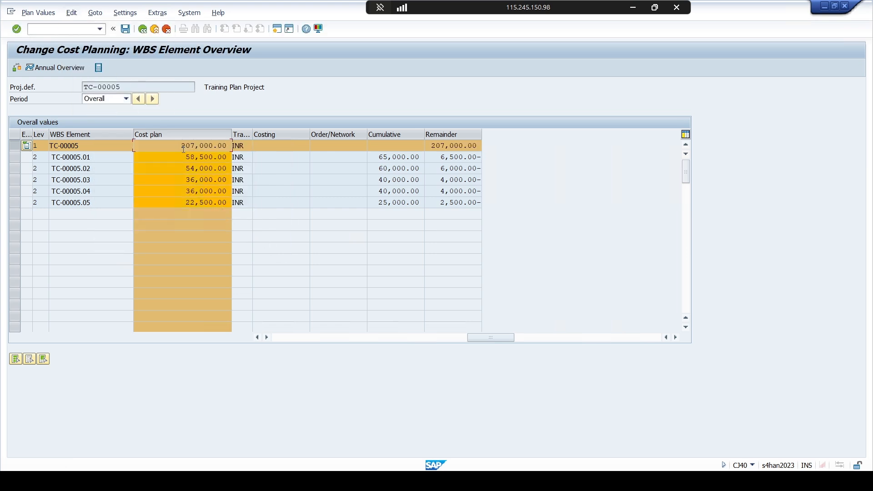
{"action": "left_click_drag", "start_coordinate": [182, 146], "coordinate": [224, 148]}
{"action": "left_click", "coordinate": [212, 199]}
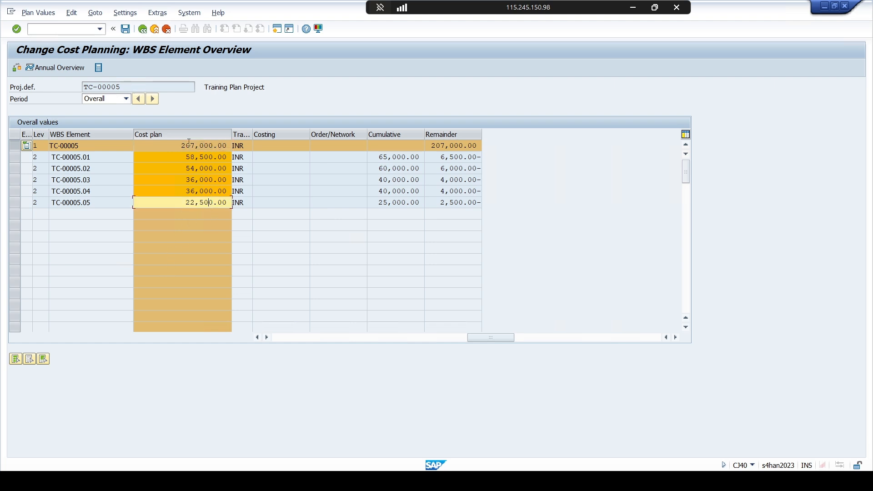
Step: Select all WBS elements and copy the Cumulative view into their cost plan at 100 percent with the Overwrite option
{"action": "left_click", "coordinate": [18, 360]}
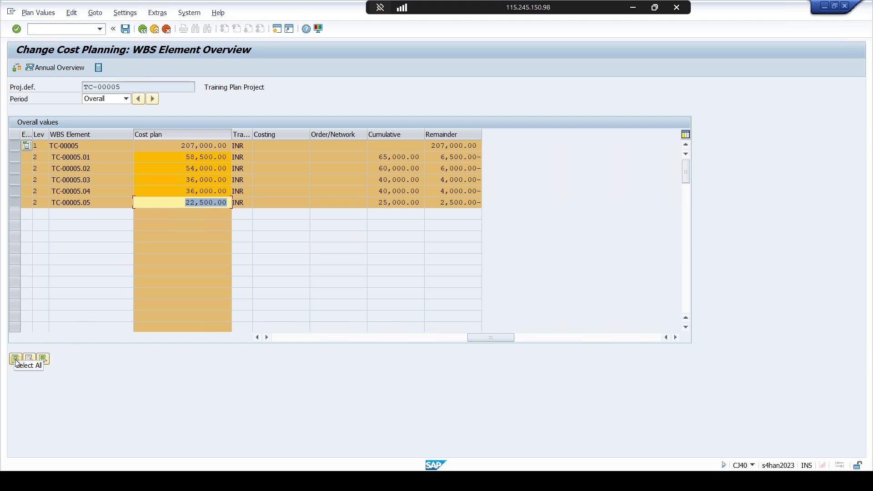
{"action": "left_click", "coordinate": [69, 15]}
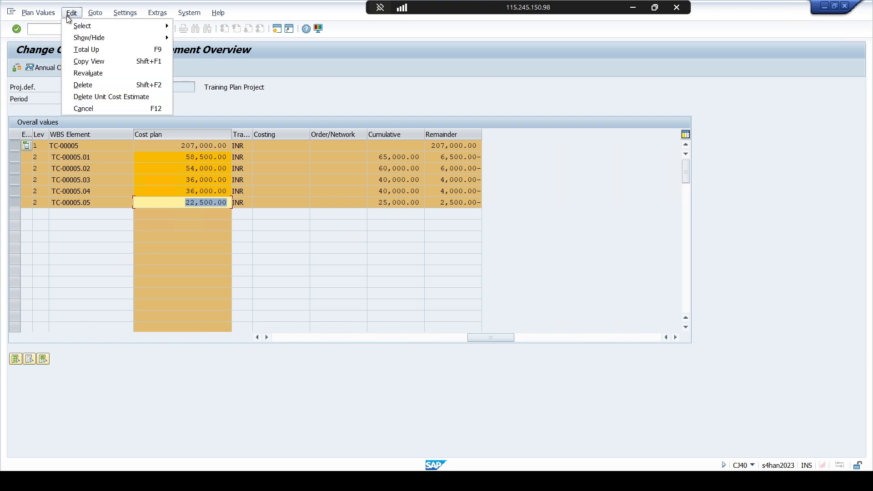
{"action": "left_click", "coordinate": [89, 61]}
{"action": "left_click", "coordinate": [55, 213]}
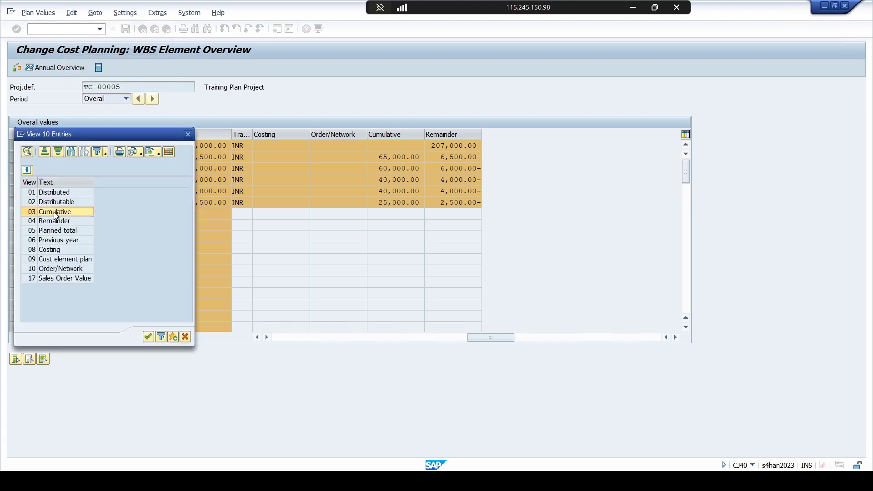
{"action": "double_click", "coordinate": [55, 212]}
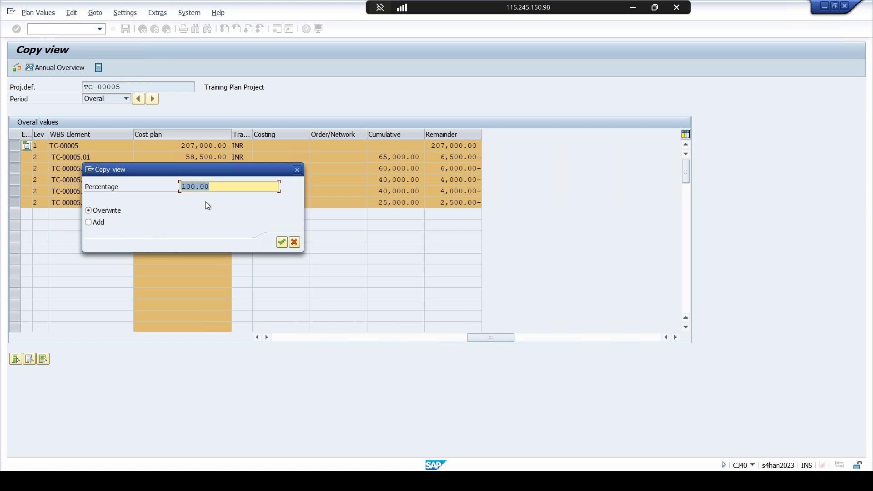
{"action": "left_click", "coordinate": [282, 242]}
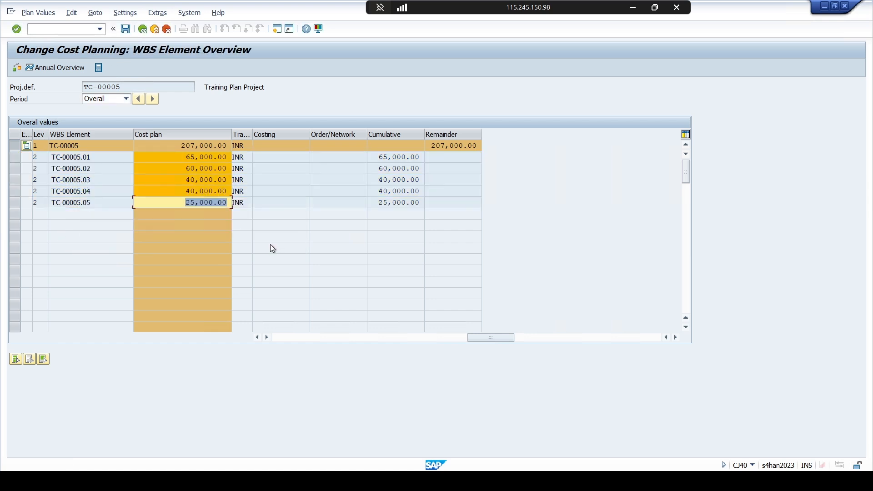
Step: Total up the overwritten cost plan values again to top-level WBS element TC-00005 with Total Values
{"action": "left_click", "coordinate": [191, 134]}
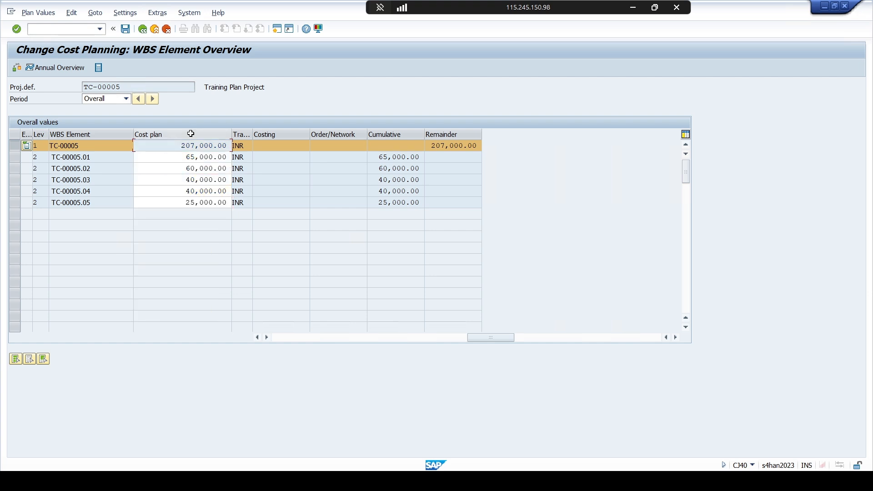
{"action": "left_click", "coordinate": [72, 13]}
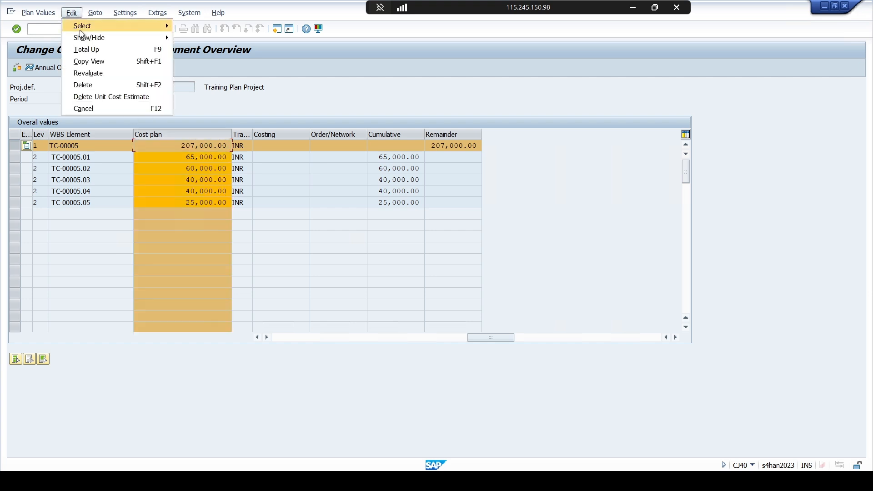
{"action": "left_click", "coordinate": [86, 49]}
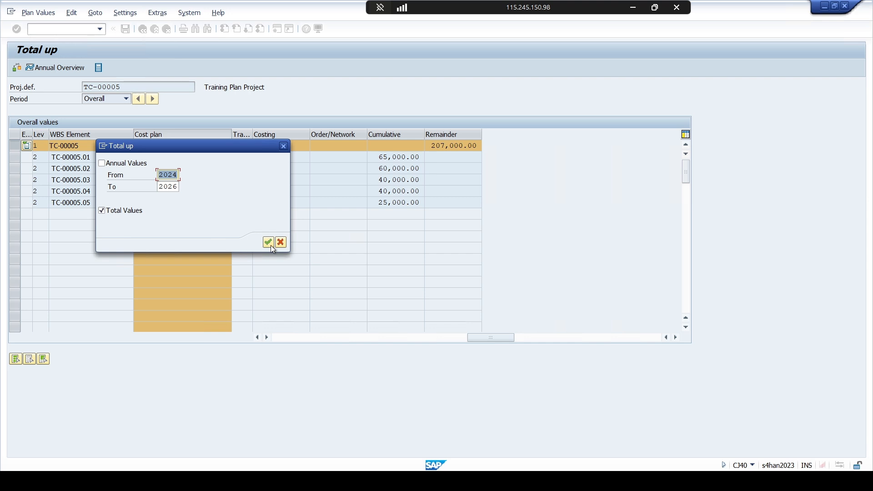
{"action": "left_click", "coordinate": [268, 242]}
{"action": "left_click", "coordinate": [207, 202]}
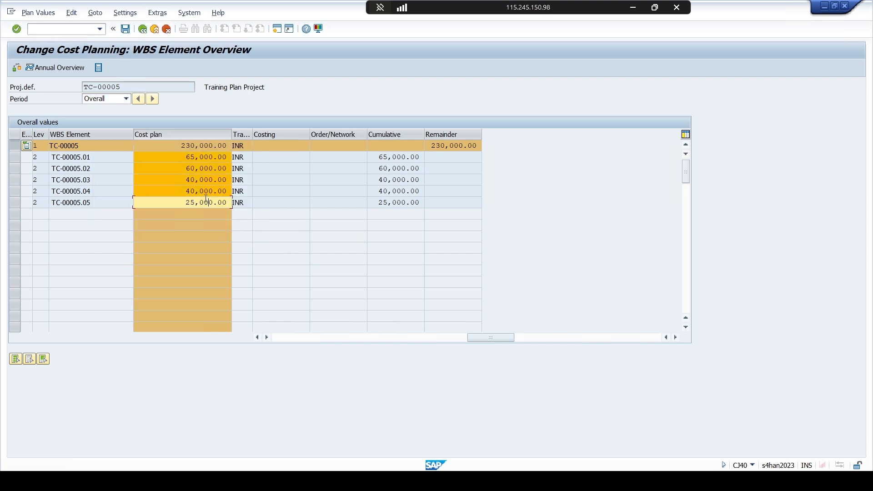
Step: Deselect all rows and the Cost plan column, and save the cost plan of project TC-00005
{"action": "left_click", "coordinate": [34, 359]}
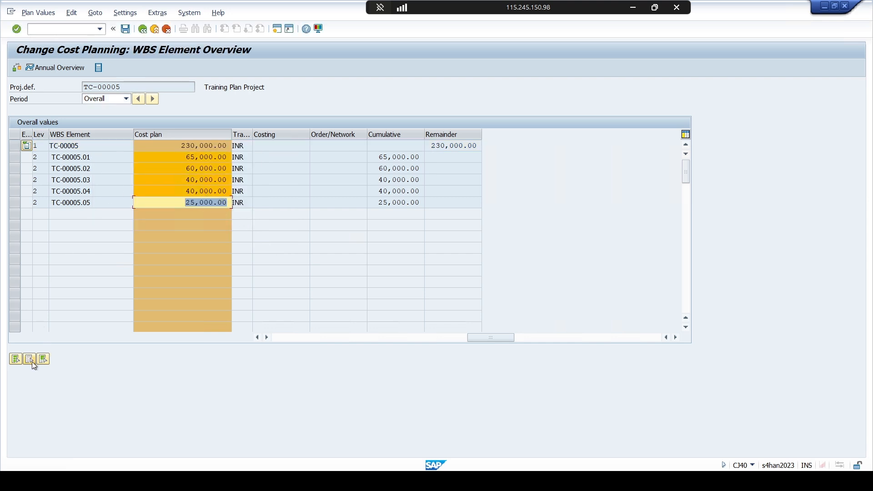
{"action": "left_click", "coordinate": [181, 134]}
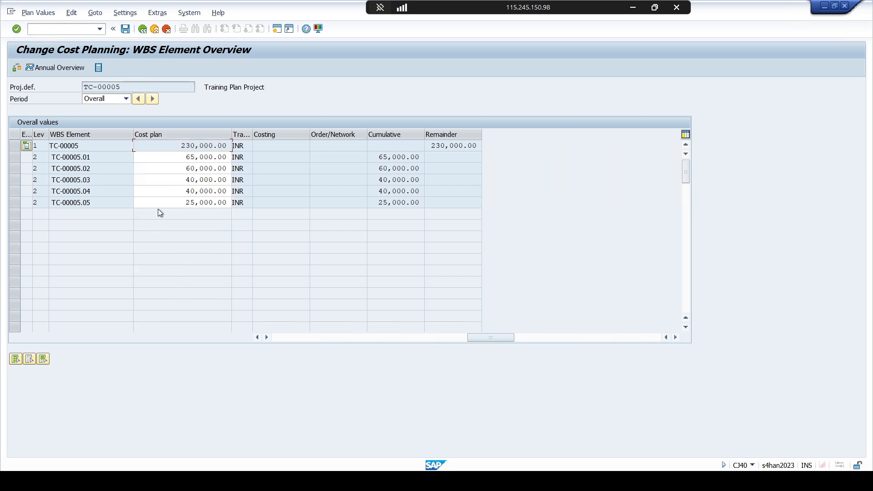
{"action": "left_click", "coordinate": [124, 30]}
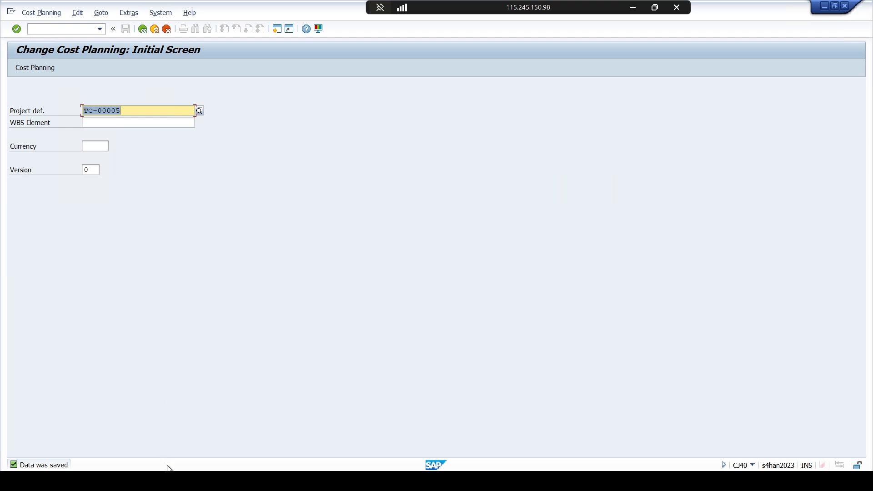
Step: Switch to the Plan/Actual/Variance report session and exit the report to the SAP Easy Access menu
{"action": "mouse_move", "coordinate": [293, 452]}
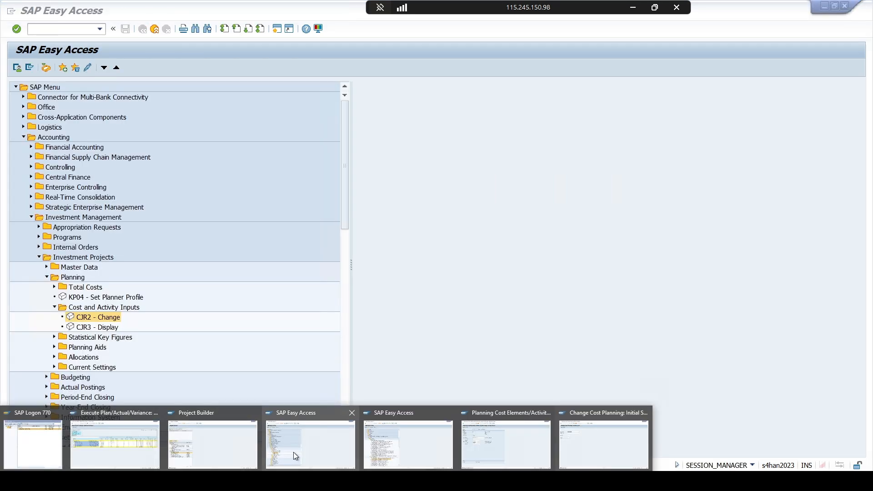
{"action": "left_click", "coordinate": [143, 448]}
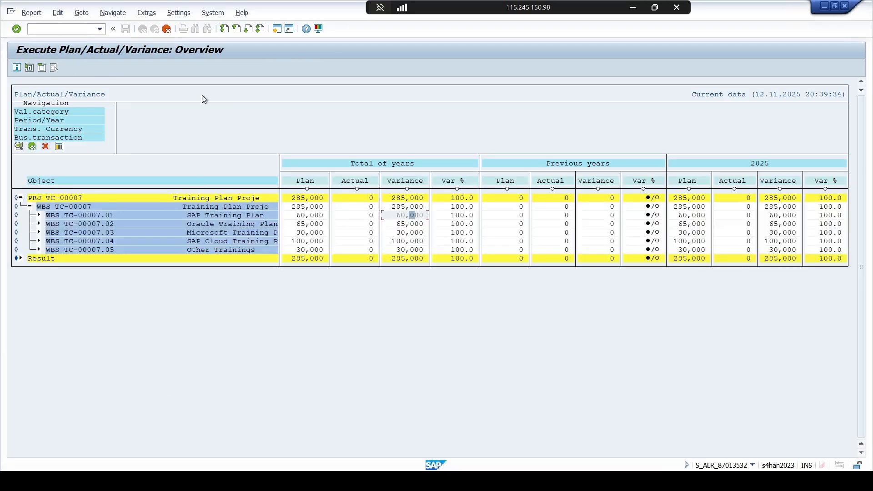
{"action": "left_click", "coordinate": [167, 30]}
{"action": "left_click", "coordinate": [173, 180]}
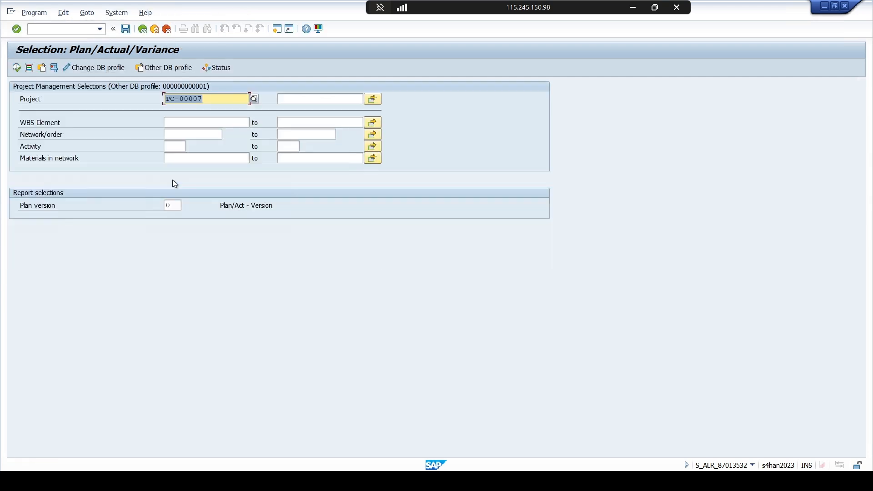
{"action": "left_click", "coordinate": [166, 31]}
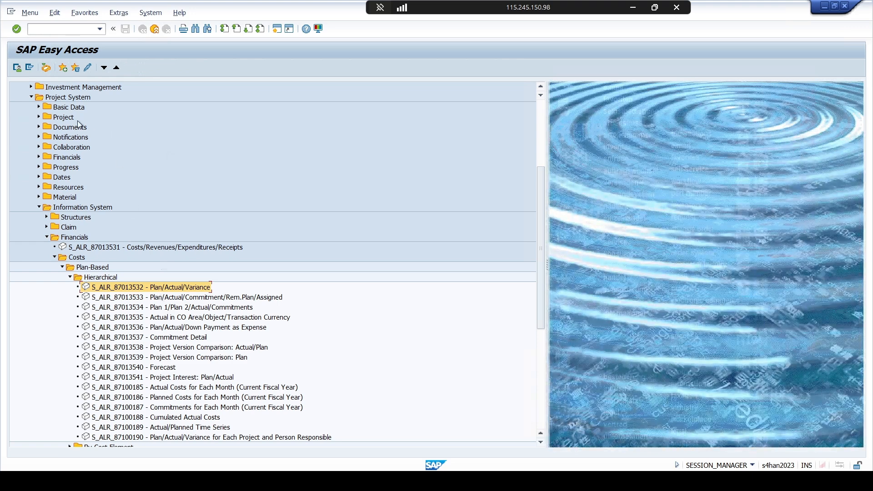
Step: Collapse and reopen the Project System folder under Accounting, and expand its Information System folder
{"action": "scroll", "coordinate": [117, 187], "scroll_direction": "up", "scroll_amount": 5}
{"action": "scroll", "coordinate": [119, 210], "scroll_direction": "down", "scroll_amount": 2}
{"action": "left_click", "coordinate": [31, 187]}
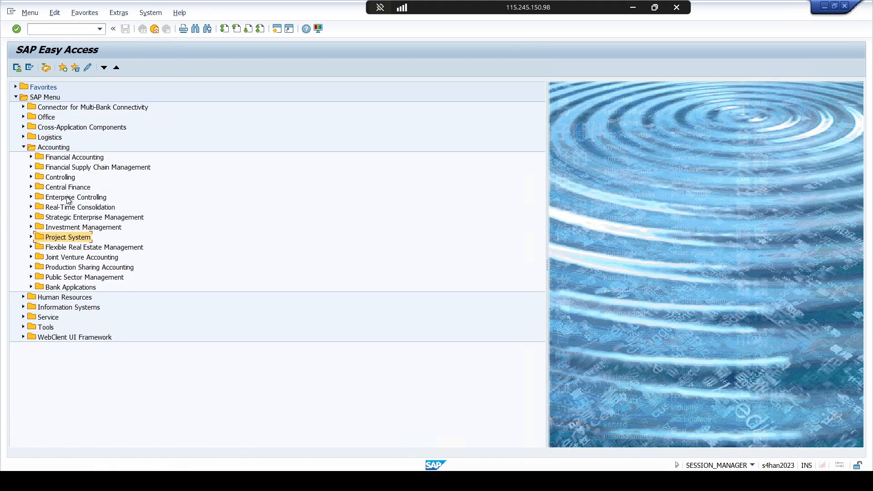
{"action": "left_click", "coordinate": [54, 148]}
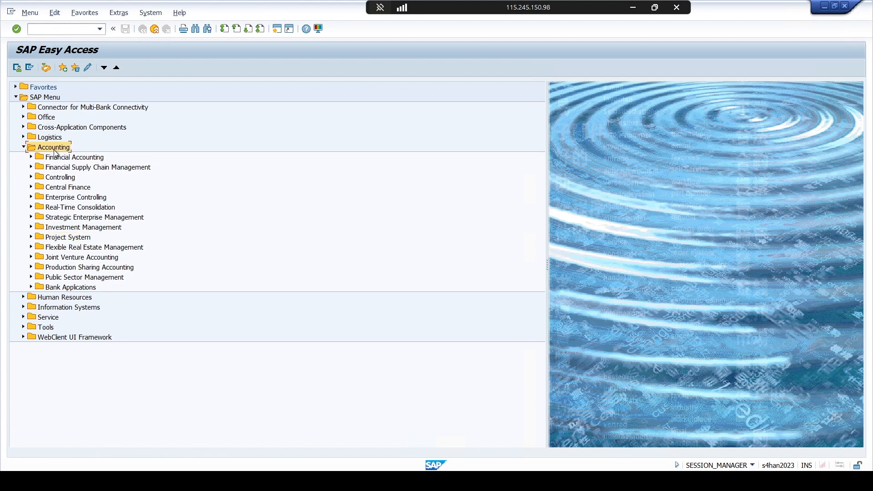
{"action": "left_click", "coordinate": [38, 238]}
{"action": "double_click", "coordinate": [40, 240]}
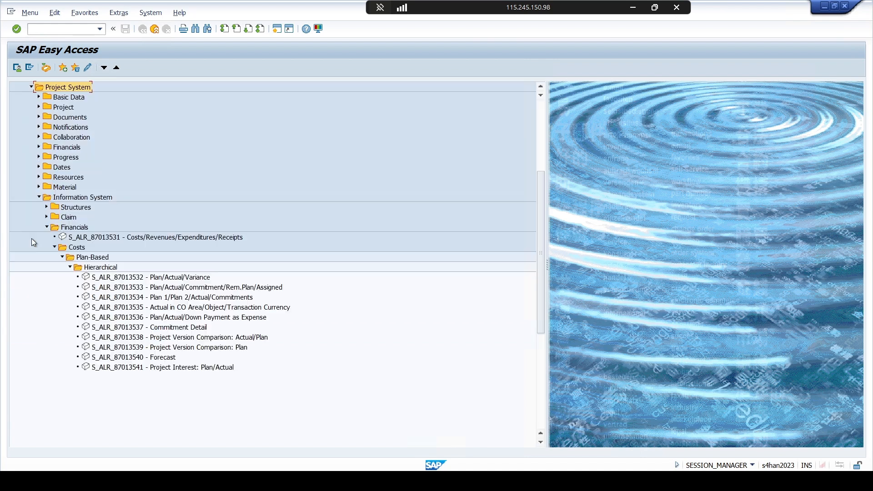
{"action": "left_click", "coordinate": [39, 197]}
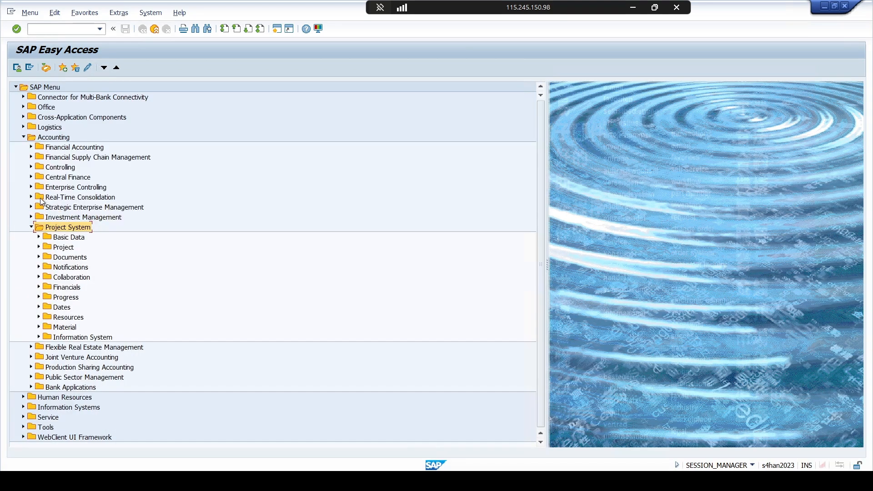
{"action": "left_click", "coordinate": [39, 337]}
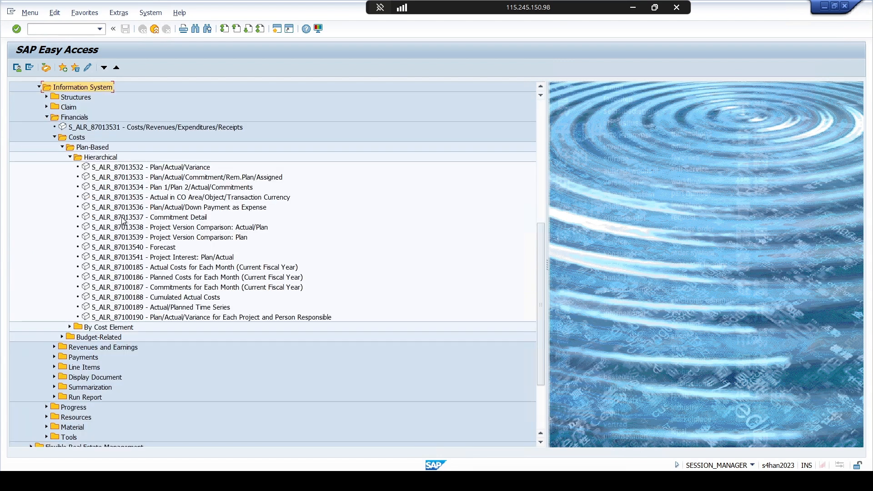
Step: Collapse the Hierarchical report folder and locate By Cost Element under Financials, Costs, Plan-Based
{"action": "left_click", "coordinate": [69, 157]}
{"action": "left_click", "coordinate": [87, 219]}
{"action": "left_click", "coordinate": [72, 148]}
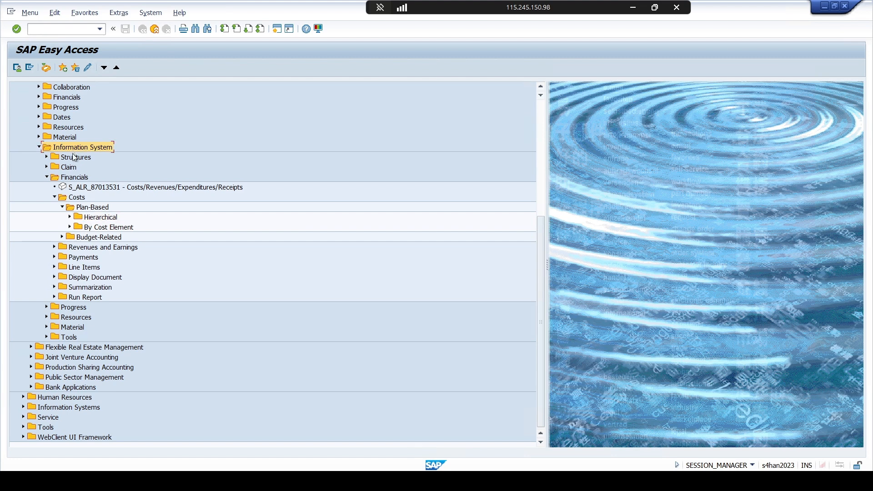
{"action": "left_click", "coordinate": [82, 200]}
{"action": "left_click", "coordinate": [90, 210]}
{"action": "left_click", "coordinate": [101, 219]}
{"action": "left_click", "coordinate": [103, 229]}
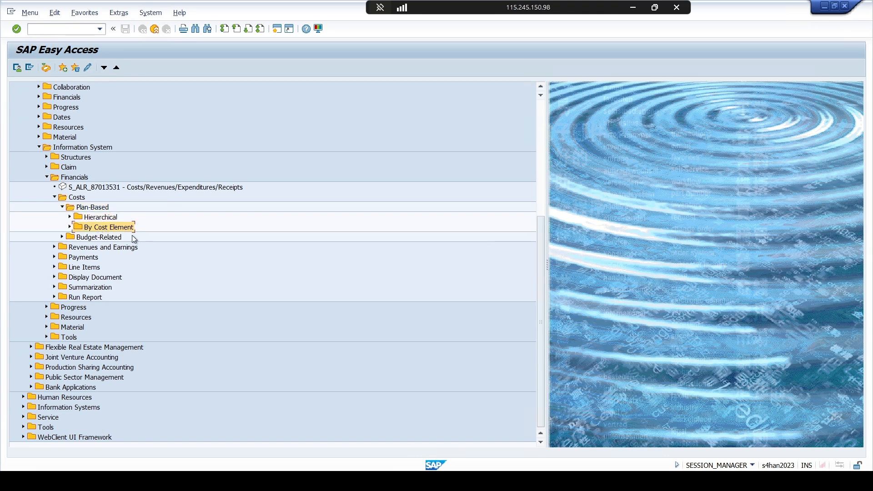
Step: Expand the By Cost Element folder and open report S_ALR_87013543 - Actual/Plan/Variance Absolute/Variance %
{"action": "left_click", "coordinate": [71, 228]}
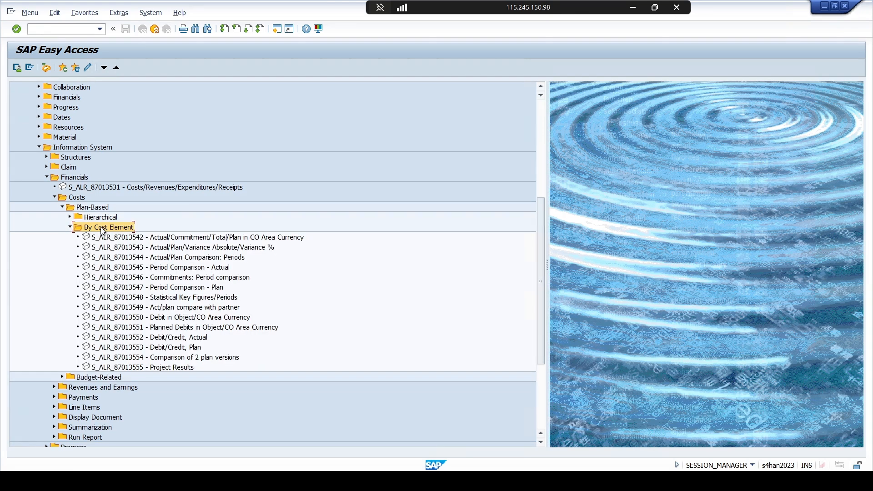
{"action": "left_click", "coordinate": [175, 248]}
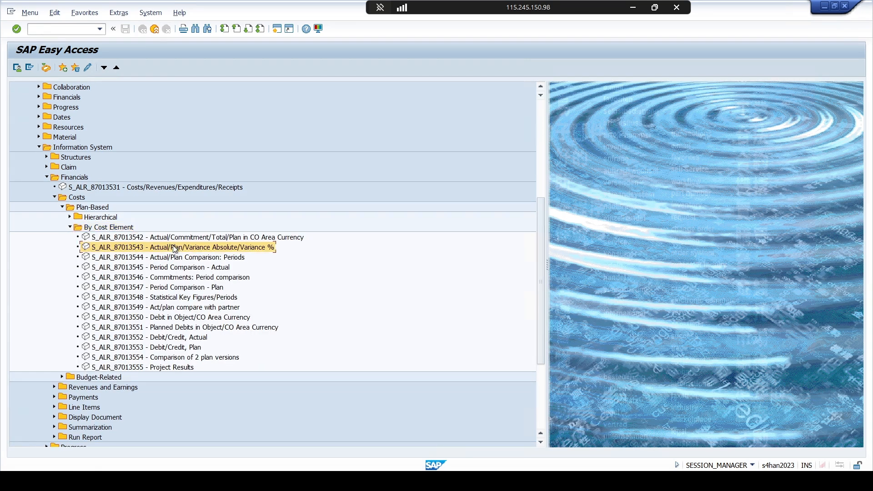
{"action": "double_click", "coordinate": [175, 249]}
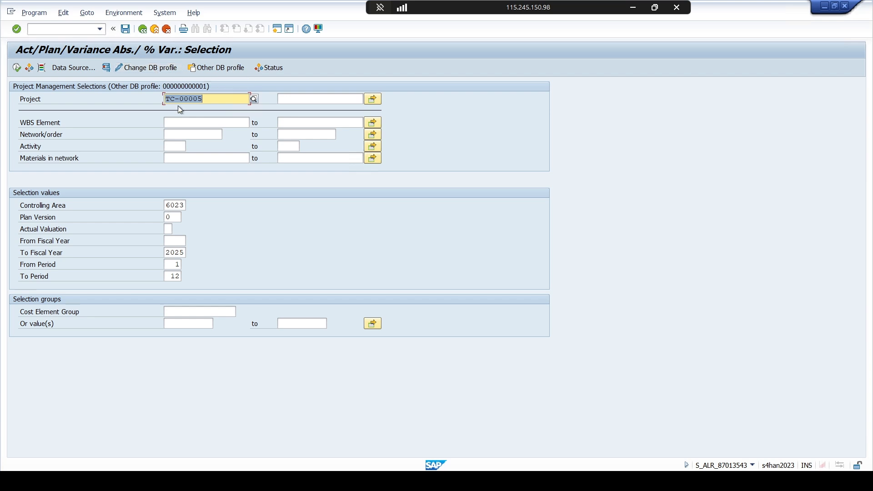
Step: Review the temporary DB profile settings without changing them, and the report's cost element selection fields
{"action": "left_click", "coordinate": [154, 73]}
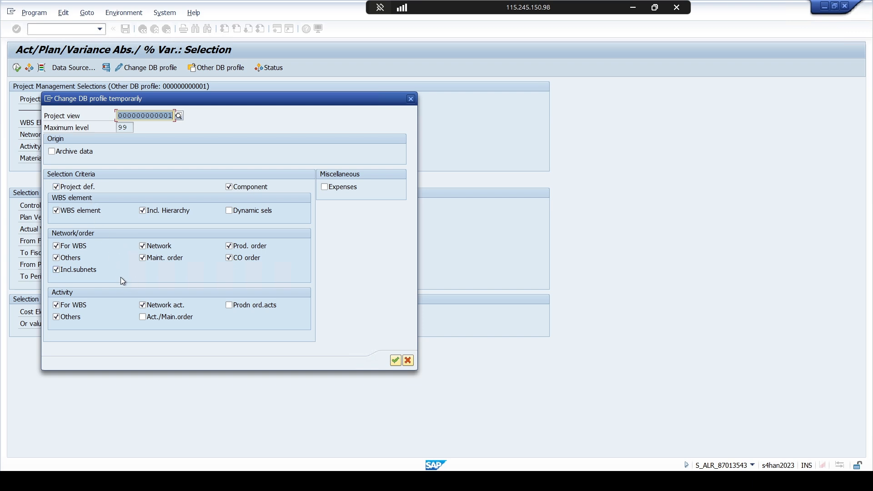
{"action": "left_click", "coordinate": [408, 361]}
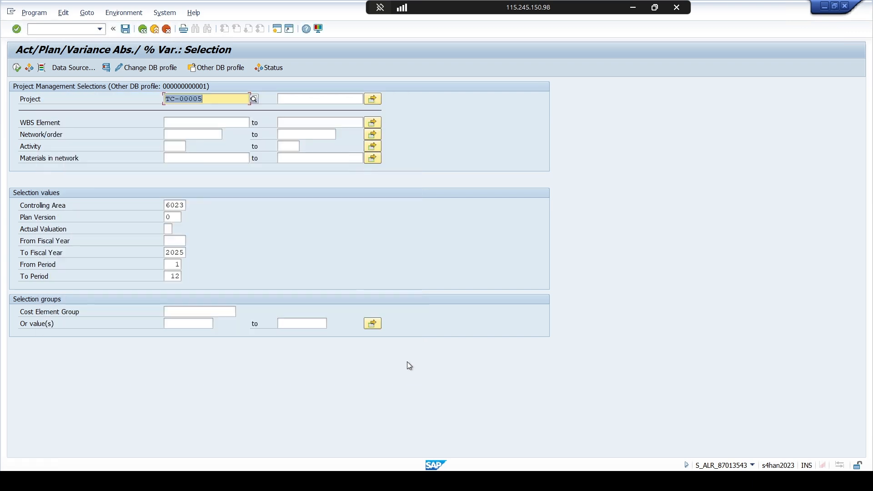
{"action": "left_click", "coordinate": [183, 312]}
{"action": "left_click", "coordinate": [185, 324]}
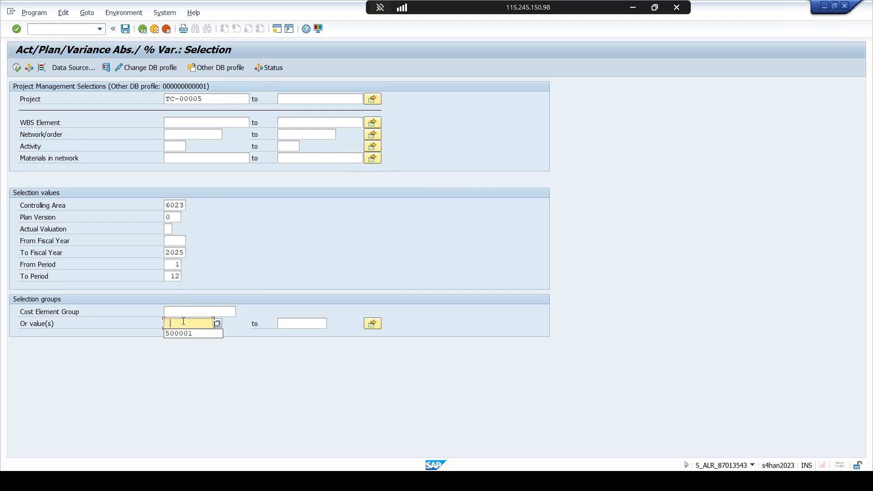
Step: Limit the report to cost elements 500001 to 500006, check the project, version, year and period selections, and execute it
{"action": "left_click", "coordinate": [302, 324]}
{"action": "left_click", "coordinate": [298, 333]}
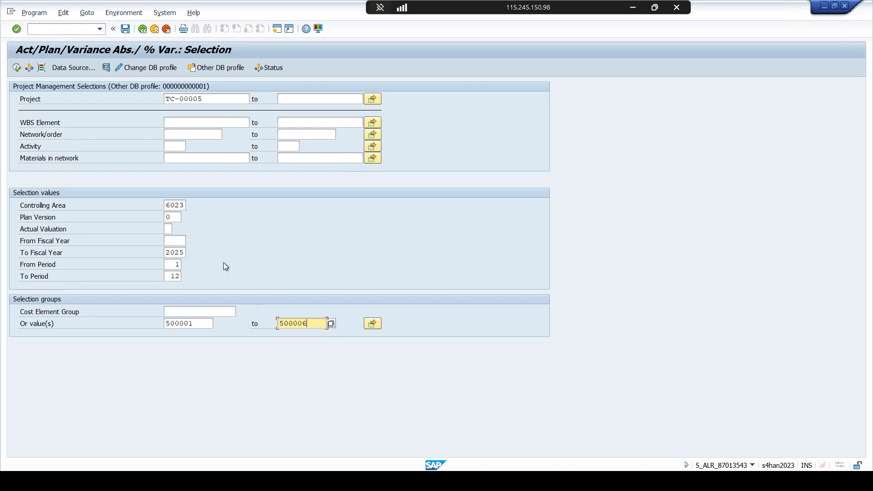
{"action": "left_click", "coordinate": [182, 100]}
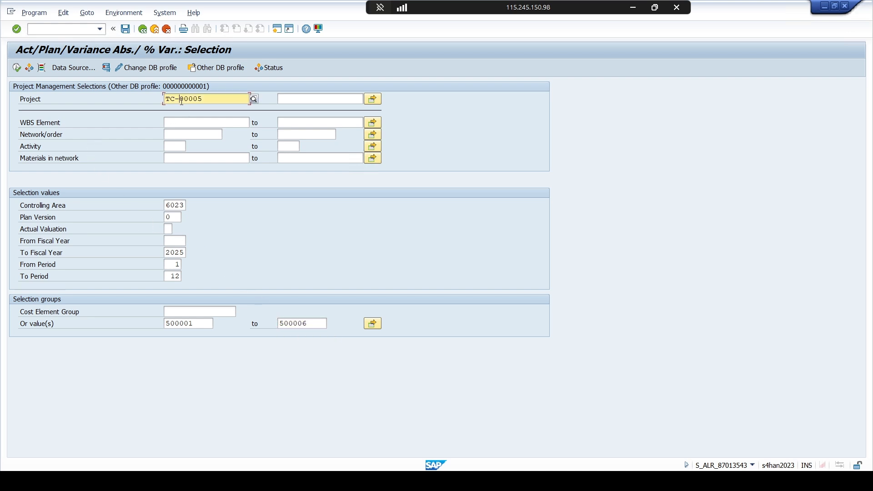
{"action": "left_click", "coordinate": [169, 206]}
{"action": "double_click", "coordinate": [170, 216]}
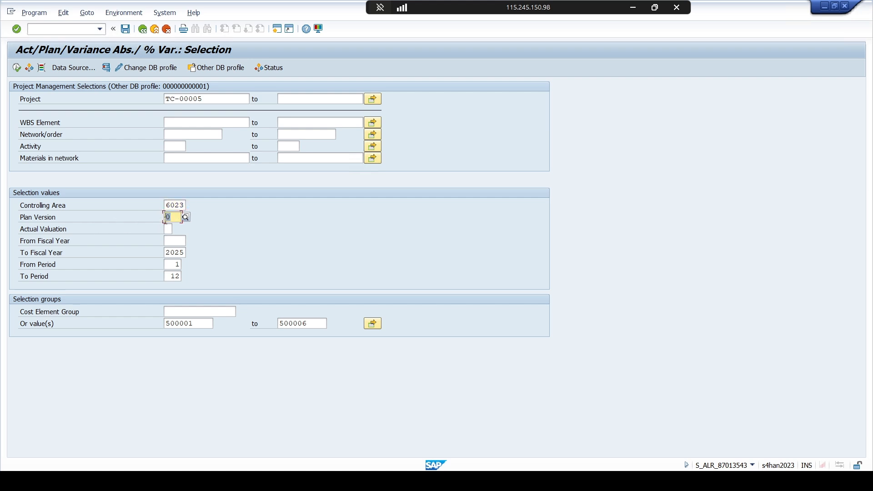
{"action": "left_click", "coordinate": [167, 253]}
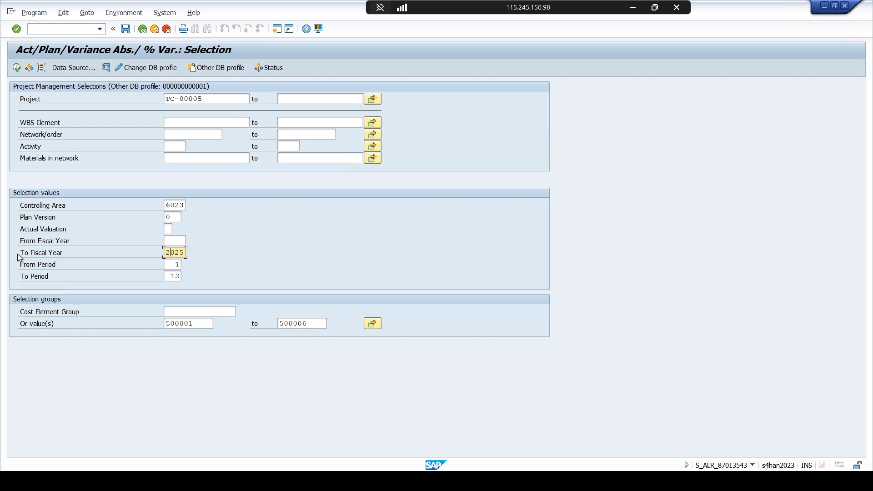
{"action": "left_click", "coordinate": [166, 267]}
{"action": "left_click", "coordinate": [167, 275]}
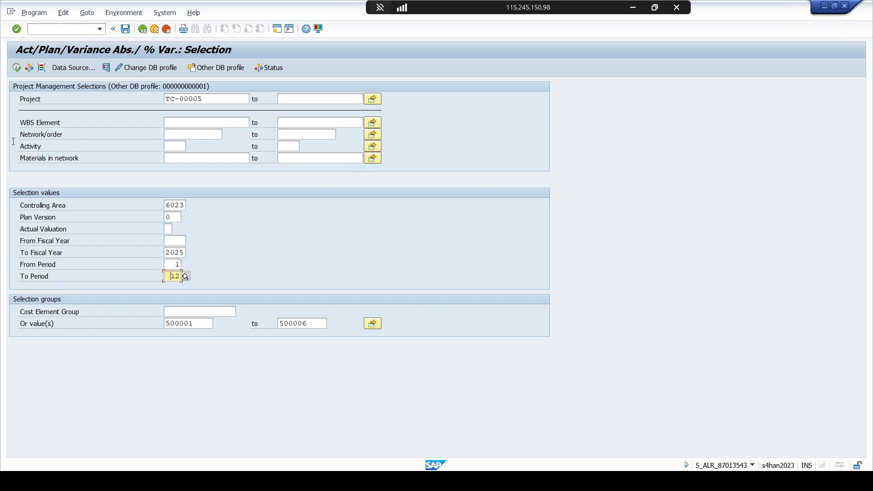
{"action": "left_click", "coordinate": [164, 323]}
{"action": "left_click", "coordinate": [18, 68]}
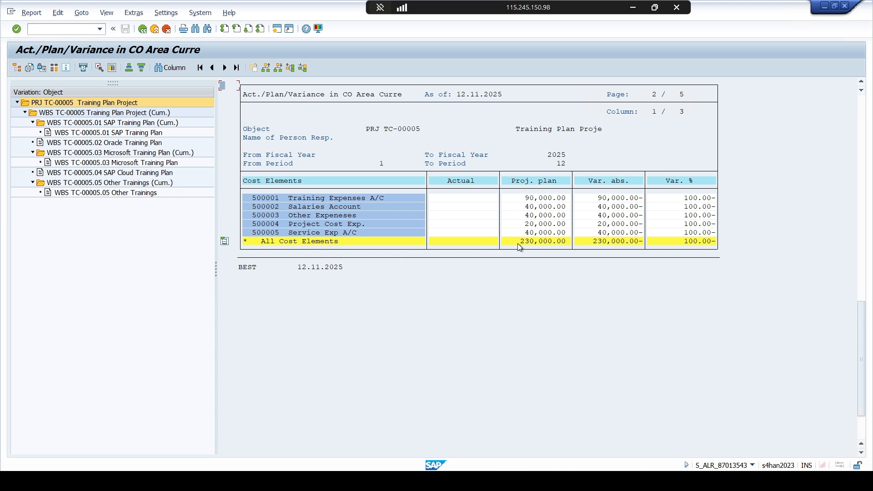
Step: Examine the planned amounts for each cost element of project TC-00005 in the actual/plan/variance report
{"action": "left_click", "coordinate": [528, 215]}
{"action": "left_click", "coordinate": [532, 232]}
{"action": "left_click", "coordinate": [265, 202]}
{"action": "left_click", "coordinate": [537, 198]}
{"action": "left_click", "coordinate": [356, 209]}
{"action": "left_click", "coordinate": [532, 216]}
{"action": "left_click", "coordinate": [533, 233]}
Step: Exit the variance report and its selection, and open report S_ALR_87013542 - Actual/Commitment/Total/Plan in CO Area Currency
{"action": "left_click", "coordinate": [166, 29]}
{"action": "left_click", "coordinate": [100, 138]}
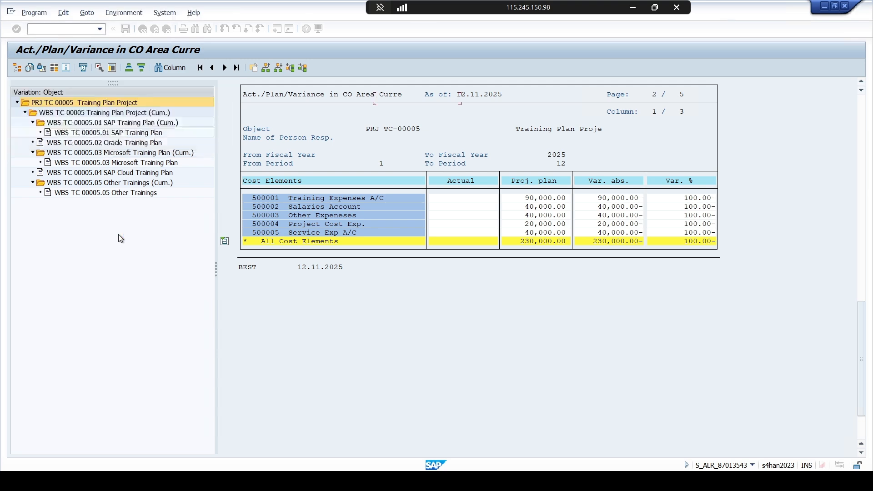
{"action": "left_click", "coordinate": [167, 28]}
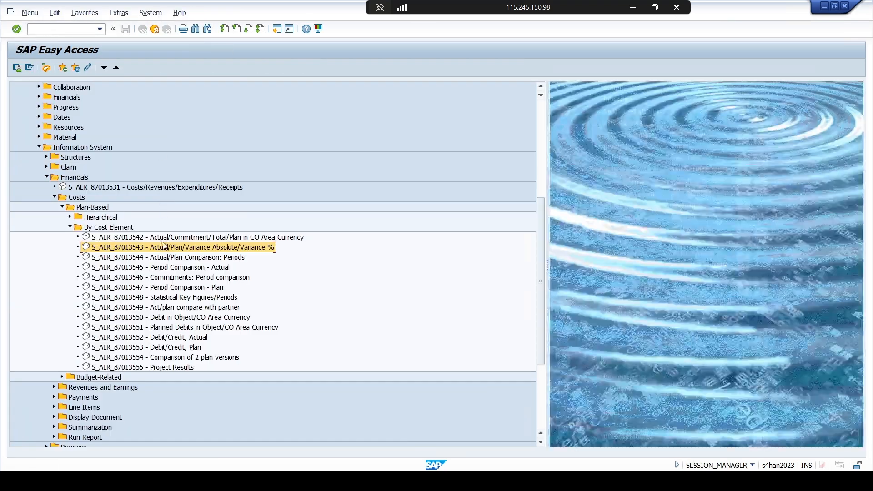
{"action": "double_click", "coordinate": [165, 238]}
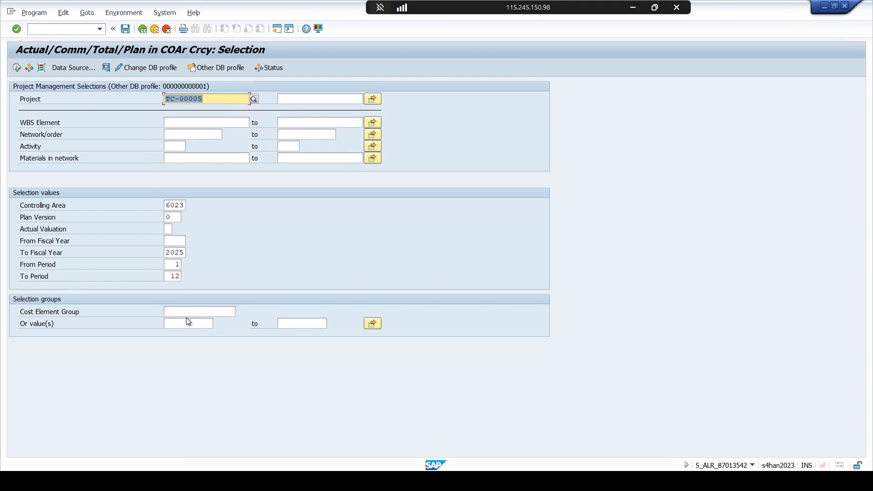
Step: Restrict the actual/commitment/total/plan report for TC-00005 to cost elements 500001 to 500006 and execute it
{"action": "left_click", "coordinate": [189, 322]}
{"action": "left_click", "coordinate": [201, 333]}
{"action": "left_click", "coordinate": [297, 324]}
{"action": "left_click", "coordinate": [293, 333]}
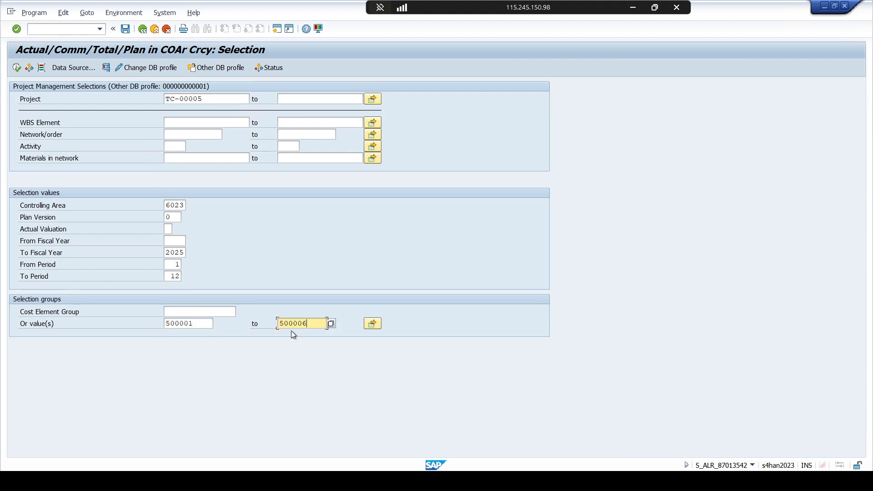
{"action": "left_click", "coordinate": [17, 67]}
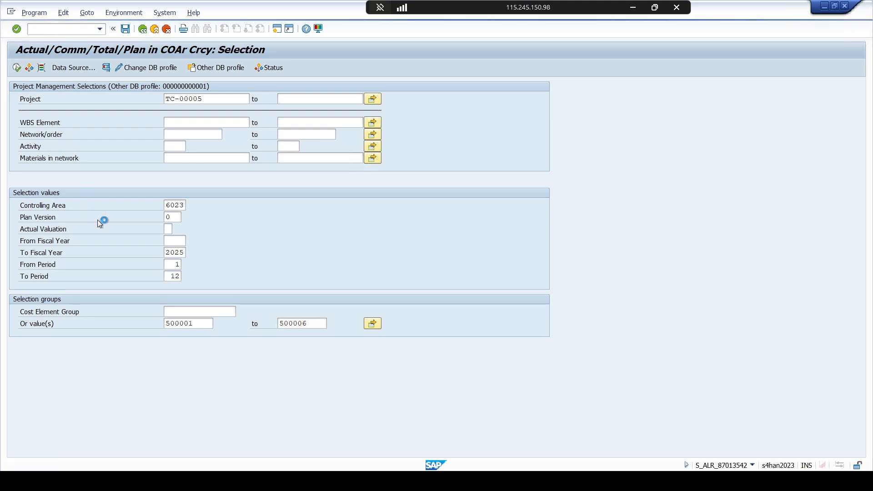